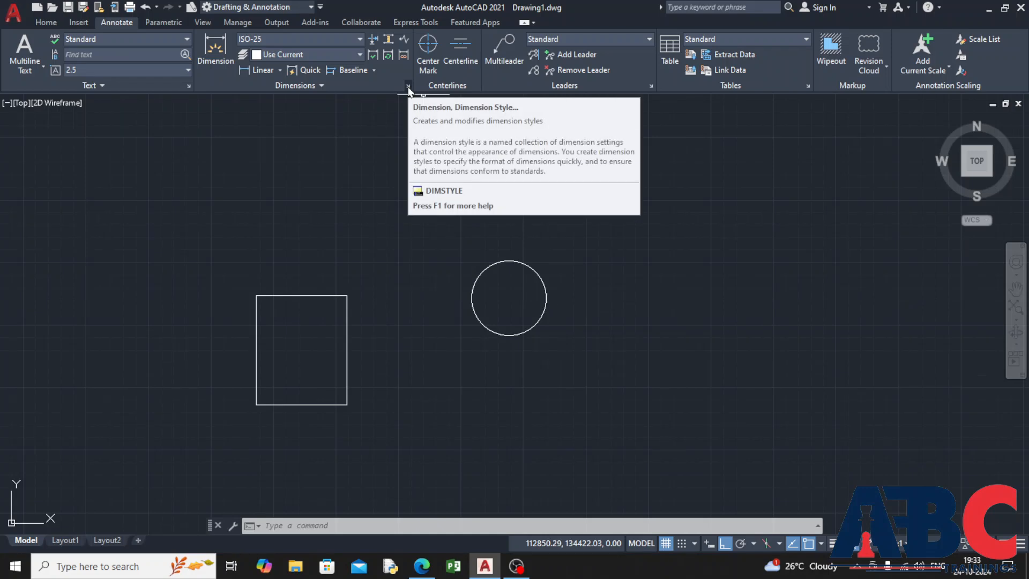
Open the ISO-25 dimension style for modification at its dimension line and extension line settings.
click(408, 88)
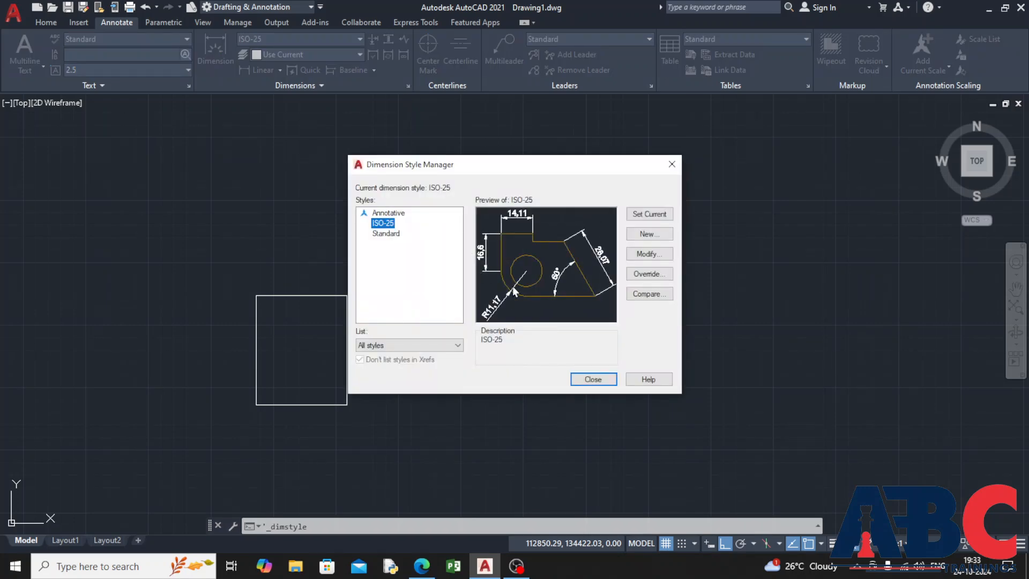
click(629, 258)
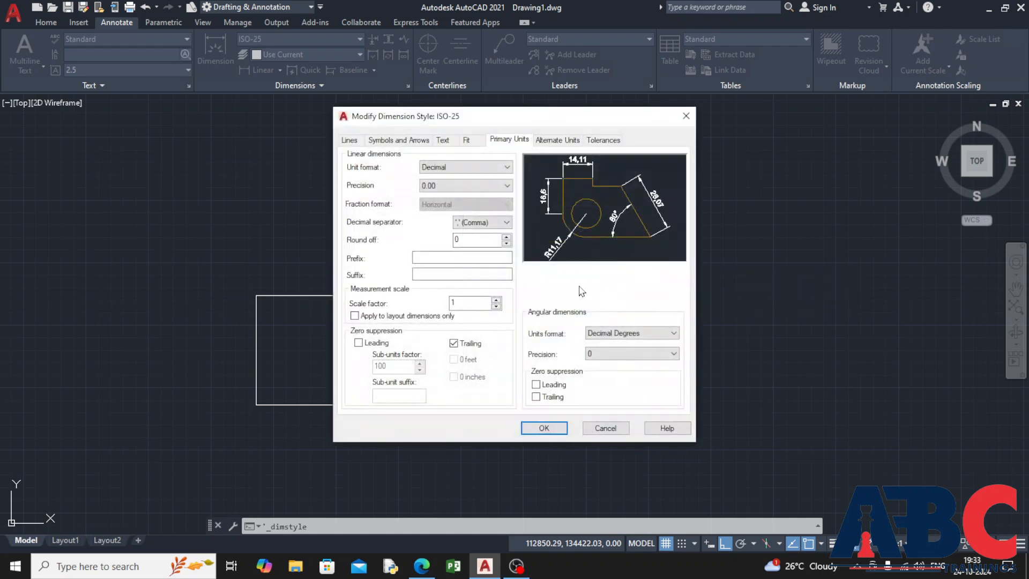
click(350, 141)
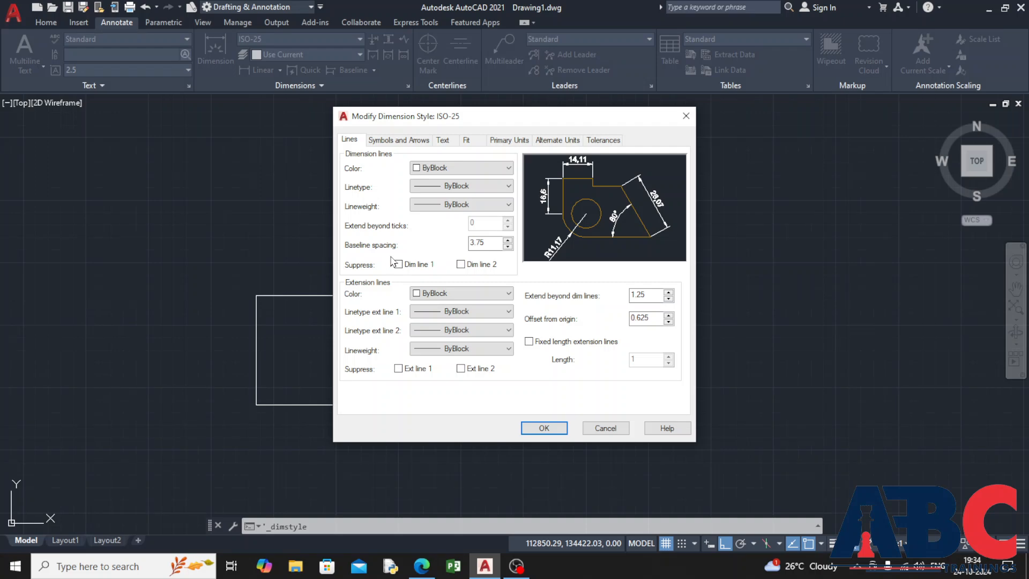
Set the baseline spacing of the dimension lines to 1.7.
click(507, 241)
click(507, 241)
click(507, 241)
click(507, 240)
drag(484, 240, 406, 253)
text(15)
drag(485, 241, 463, 250)
text(1)
click(507, 240)
Set the distance the extension lines extend beyond the dimension lines to 4.25.
click(669, 293)
click(668, 293)
click(668, 293)
click(669, 293)
click(668, 293)
click(669, 293)
click(669, 293)
click(668, 293)
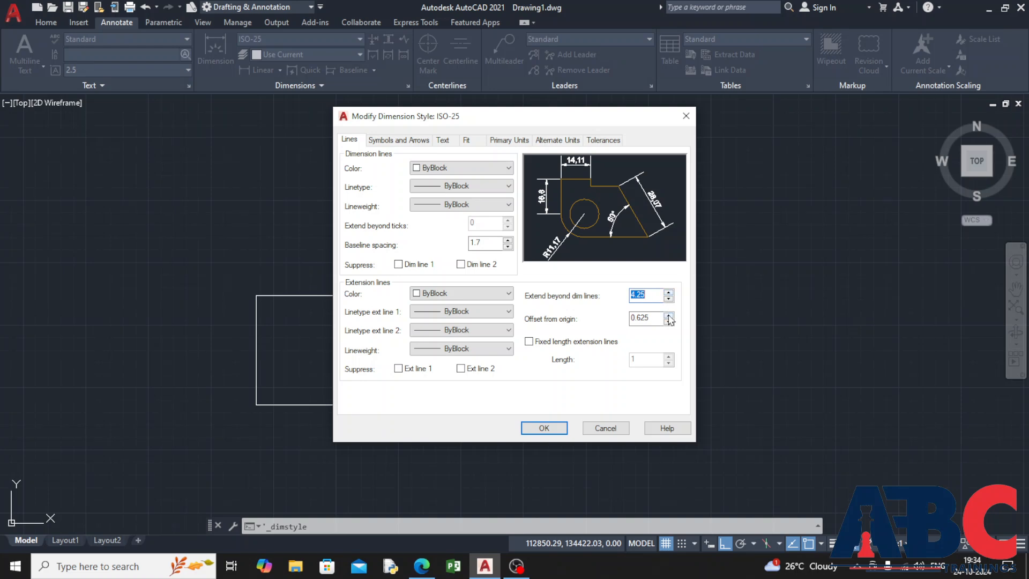
Set the extension lines' offset from origin to 3.825 and raise the baseline spacing slightly.
click(669, 316)
click(669, 316)
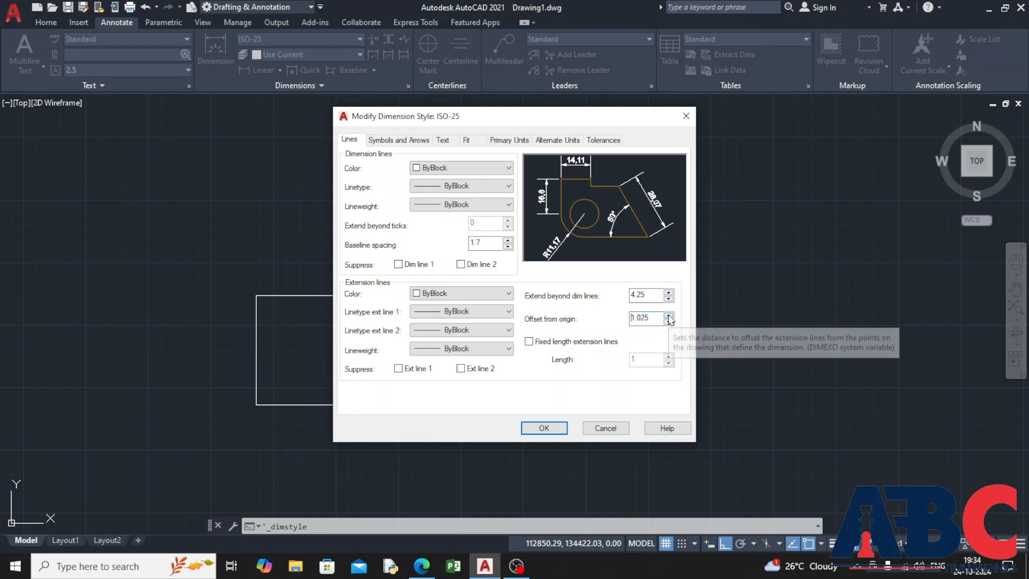
click(668, 316)
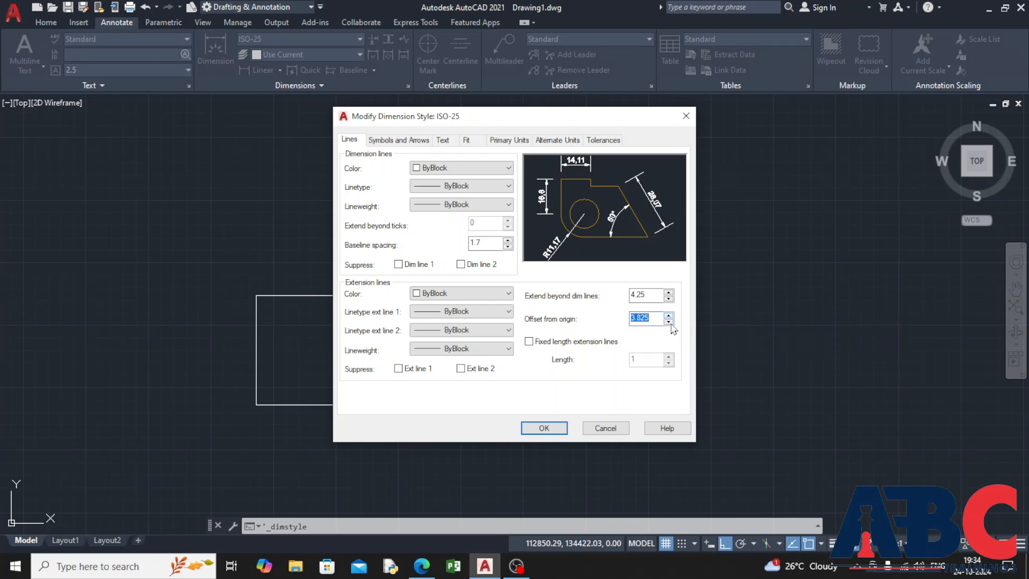
click(508, 241)
click(507, 240)
Look through the arrowhead types offered for the first, second and leader arrowheads, choosing Closed filled for the first.
click(376, 142)
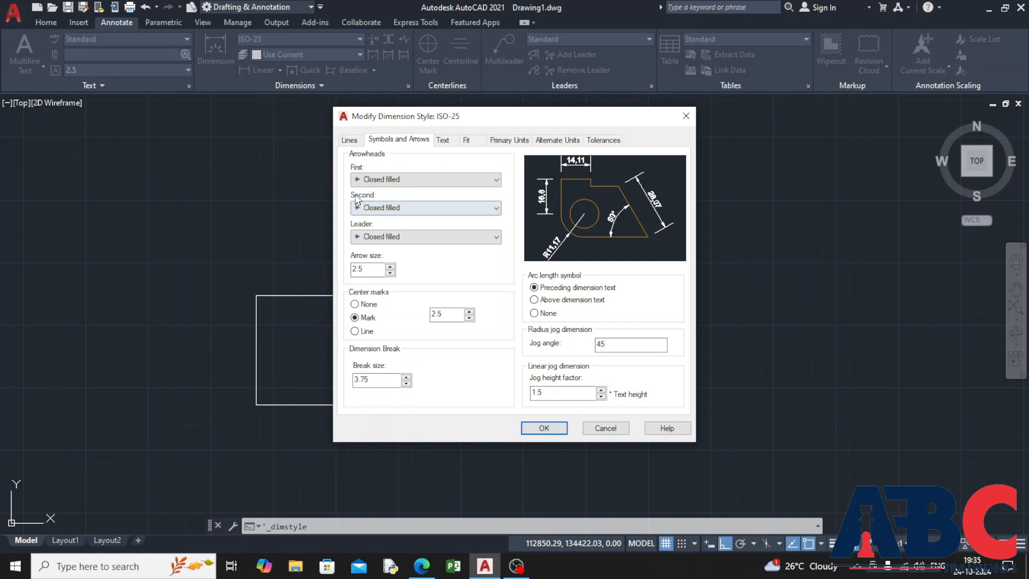
click(494, 181)
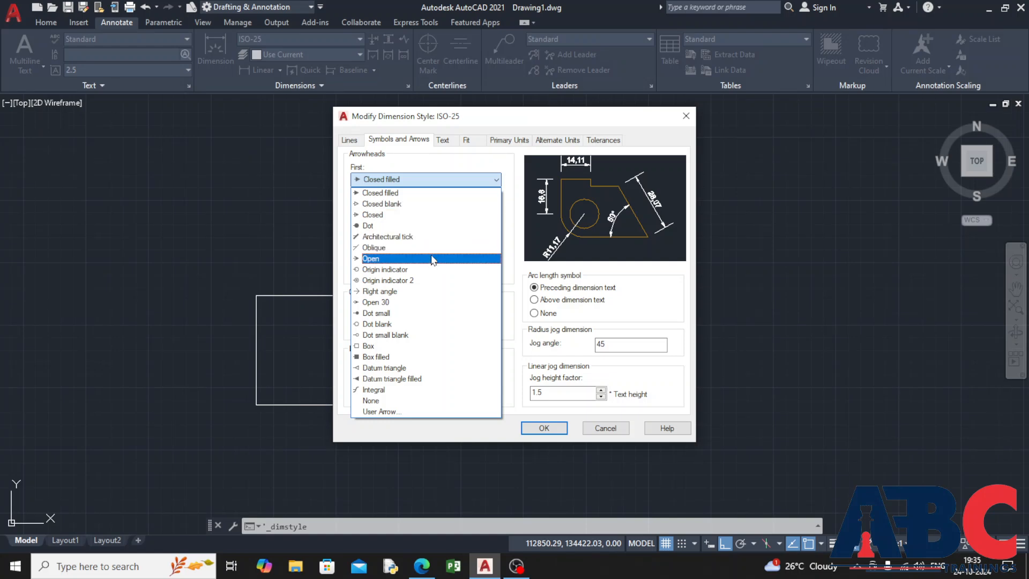
click(427, 194)
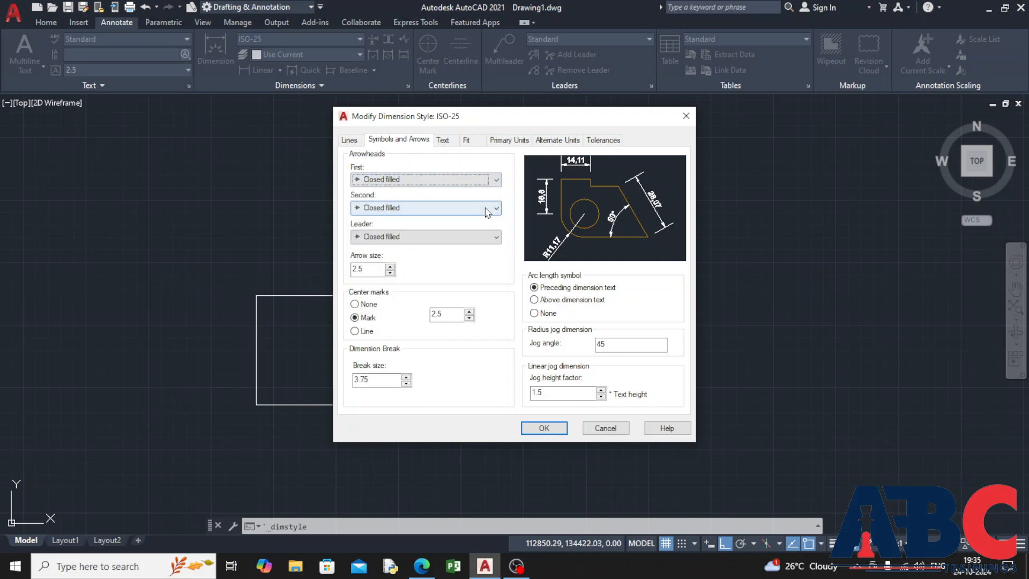
click(486, 210)
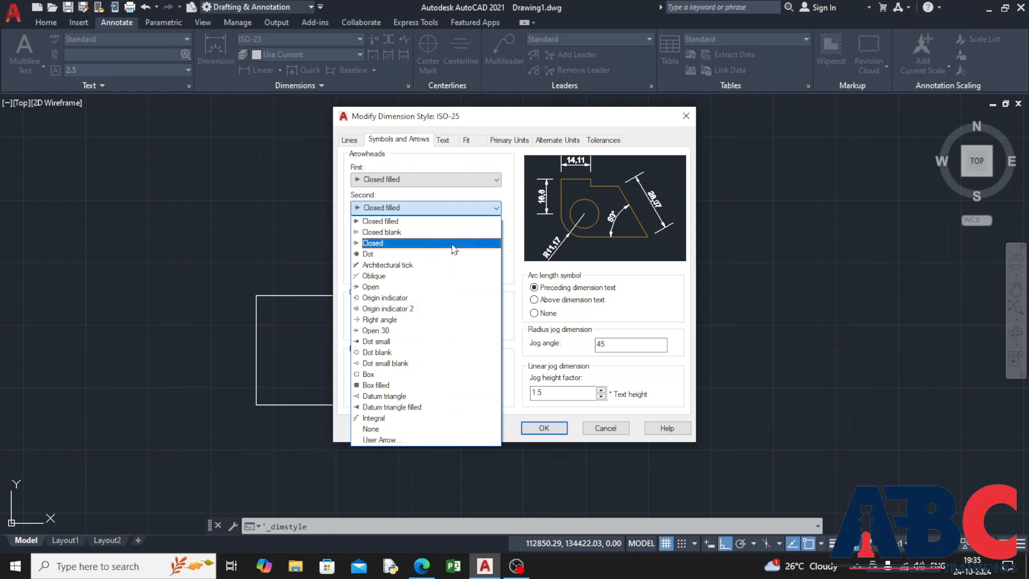
click(490, 210)
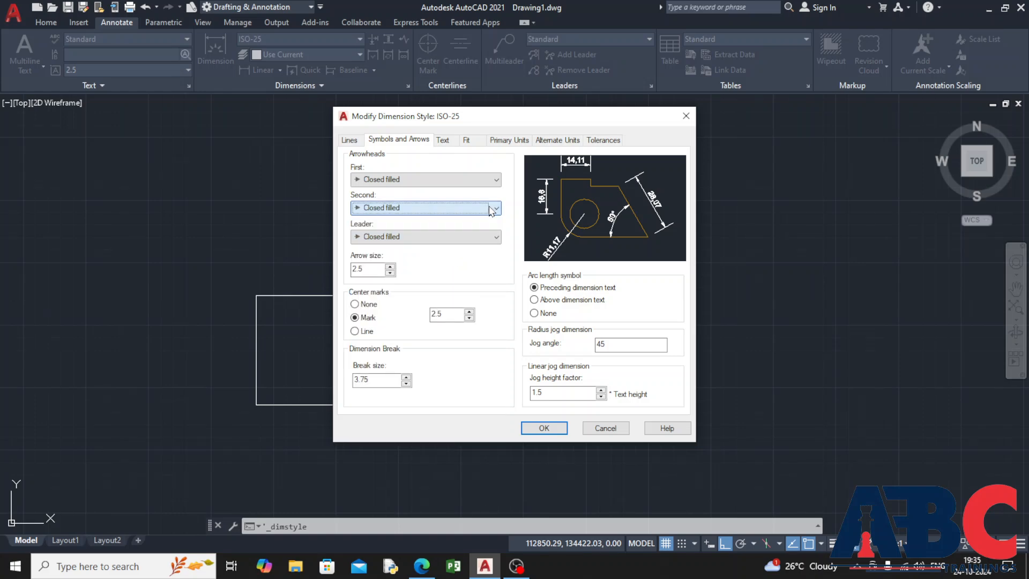
click(493, 237)
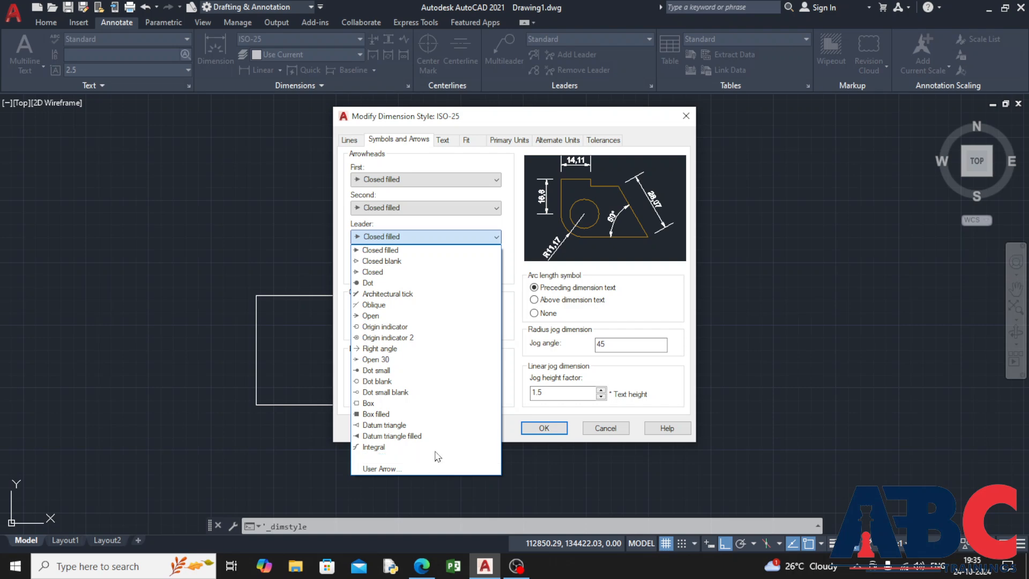
click(486, 241)
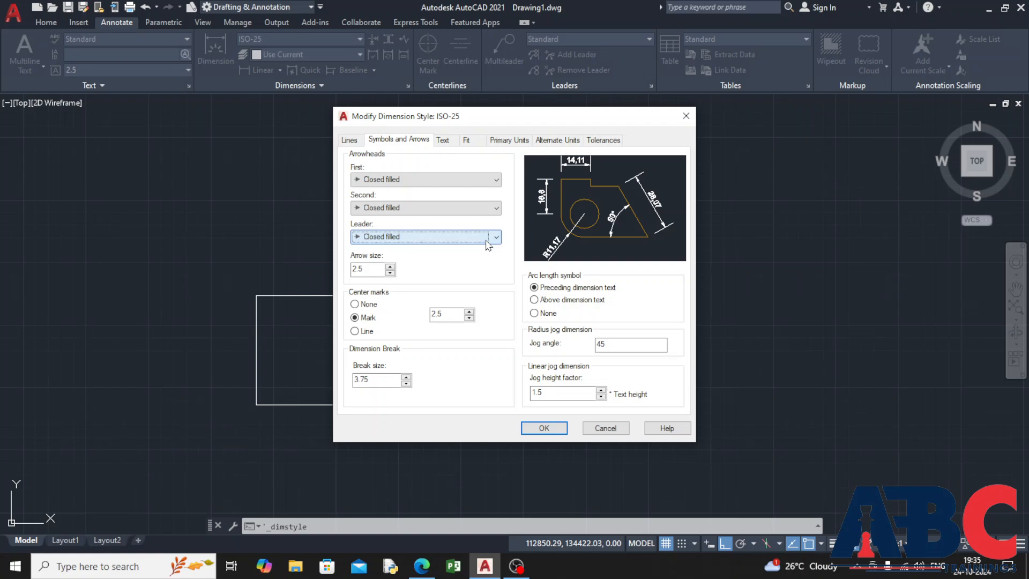
Set the arrow size to 5 and increase the dimension break size slightly.
double_click(367, 269)
text(5)
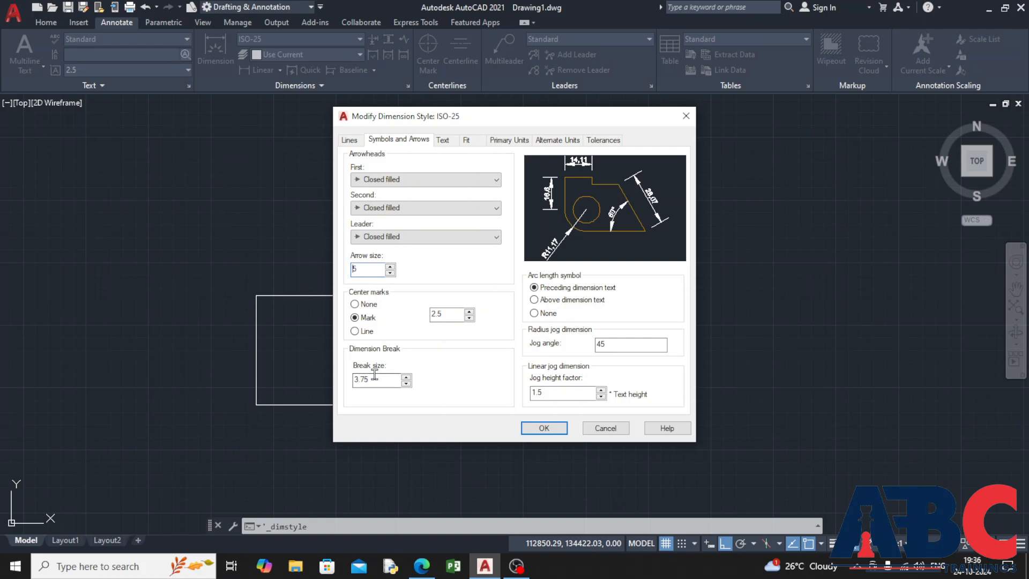
click(406, 376)
click(406, 377)
Look through the text style, text color and fill color choices for the dimension text.
click(451, 142)
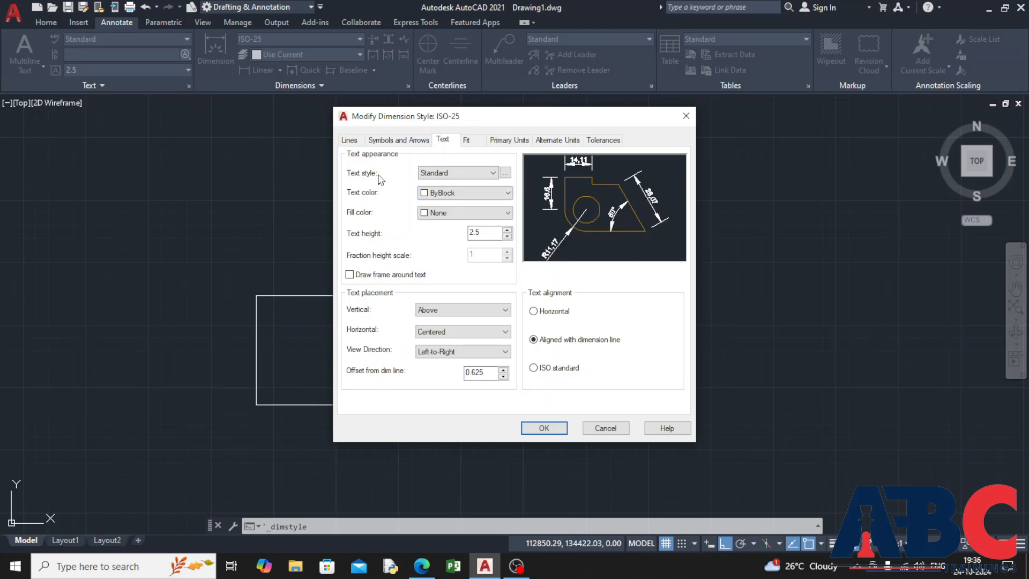
click(492, 173)
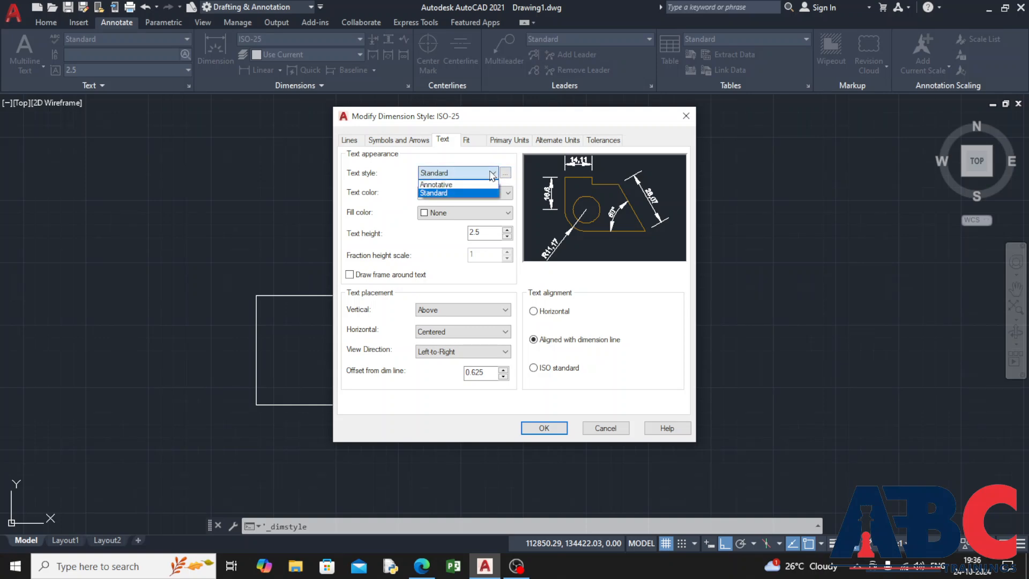
click(492, 173)
click(495, 192)
click(493, 196)
click(495, 213)
click(495, 213)
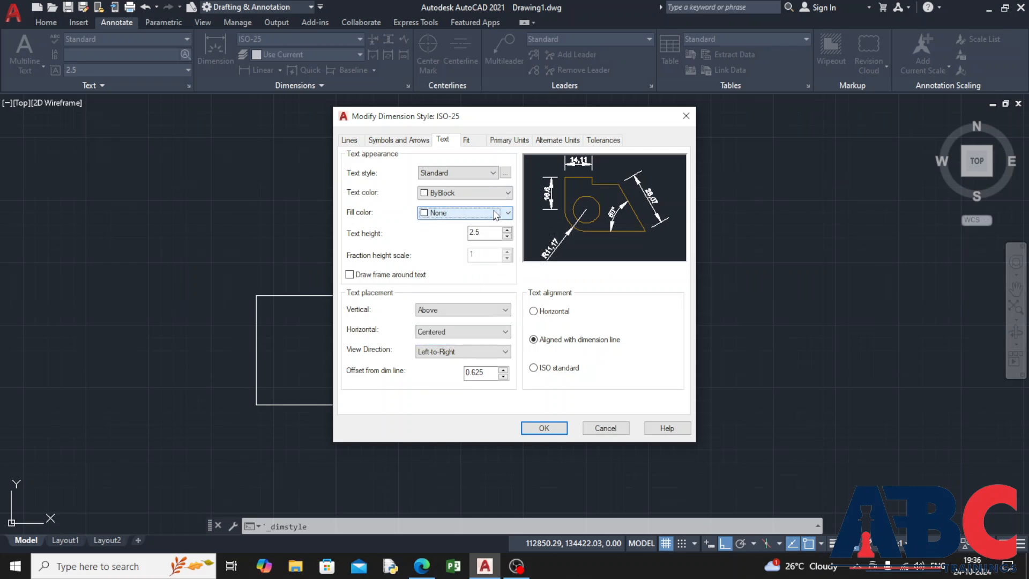
Set the dimension text height to 3.25.
click(507, 229)
click(507, 229)
click(506, 230)
click(506, 229)
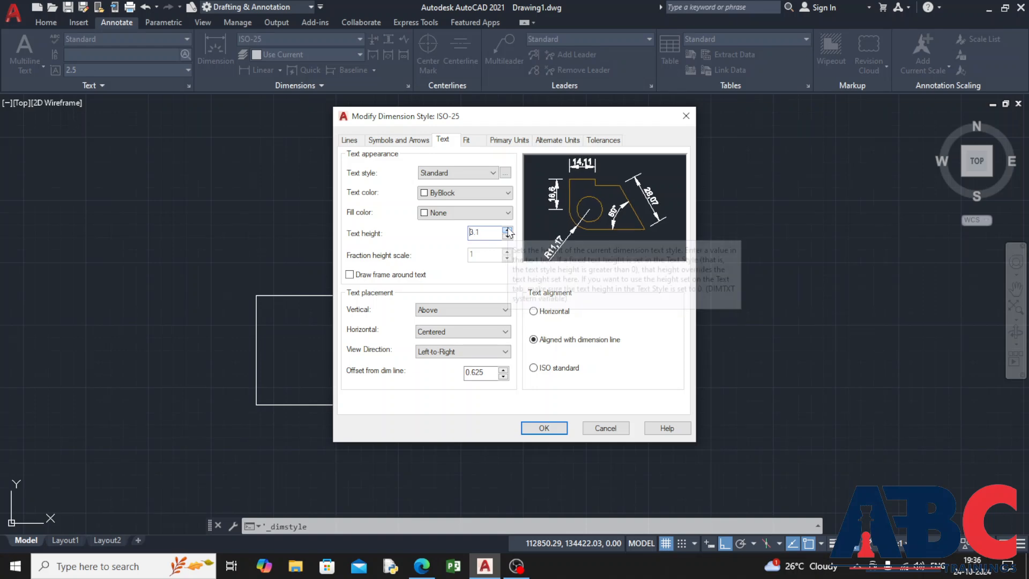
click(507, 229)
click(507, 229)
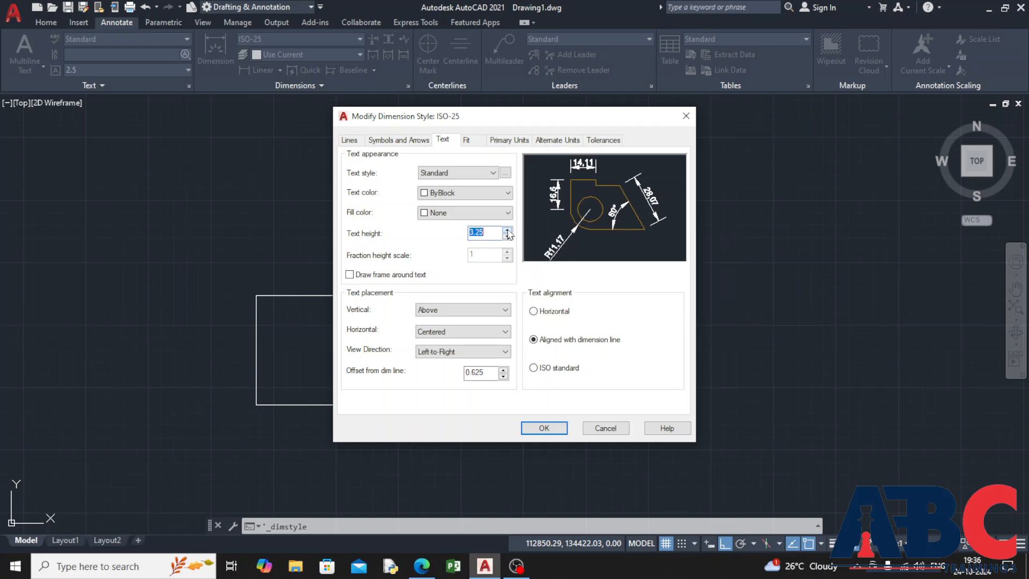
Try a frame around the text and the Horizontal and ISO standard alignments, returning to unframed text aligned with the dimension line.
click(349, 275)
click(349, 276)
click(533, 311)
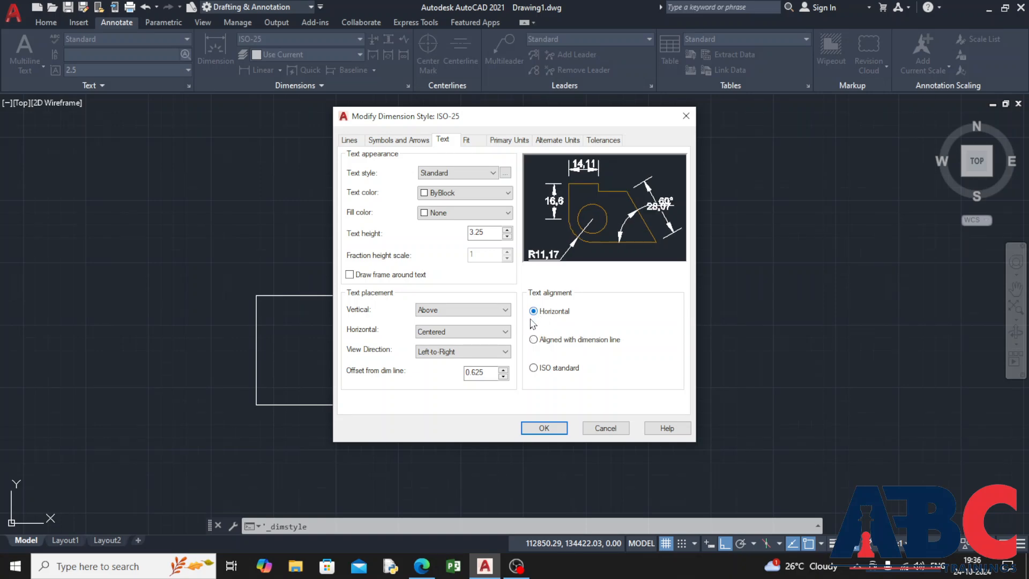
click(533, 340)
click(533, 368)
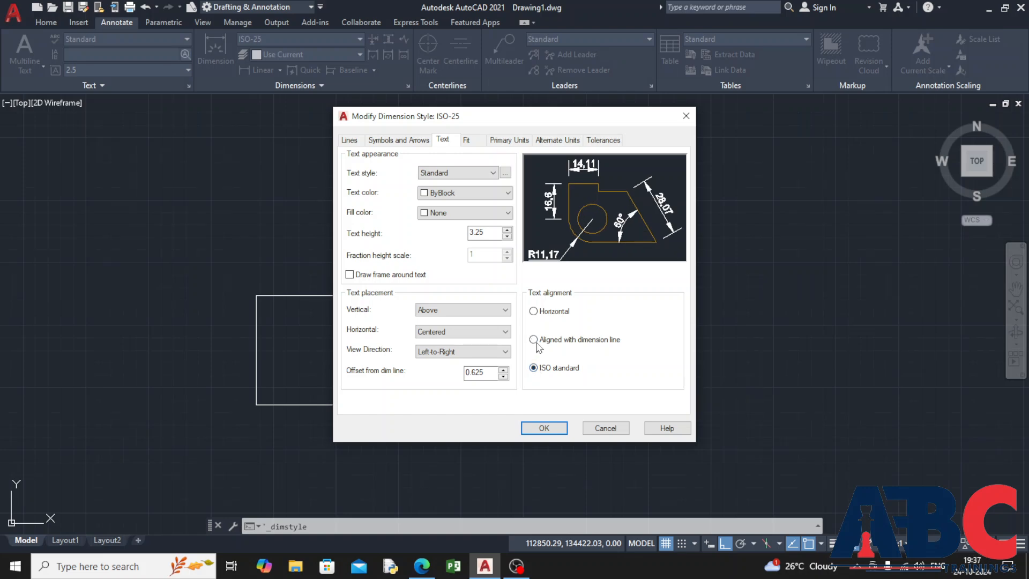
click(533, 339)
Try the At Ext Line and Over Ext Line horizontal text placements and return the placement to Centered.
click(503, 331)
click(496, 352)
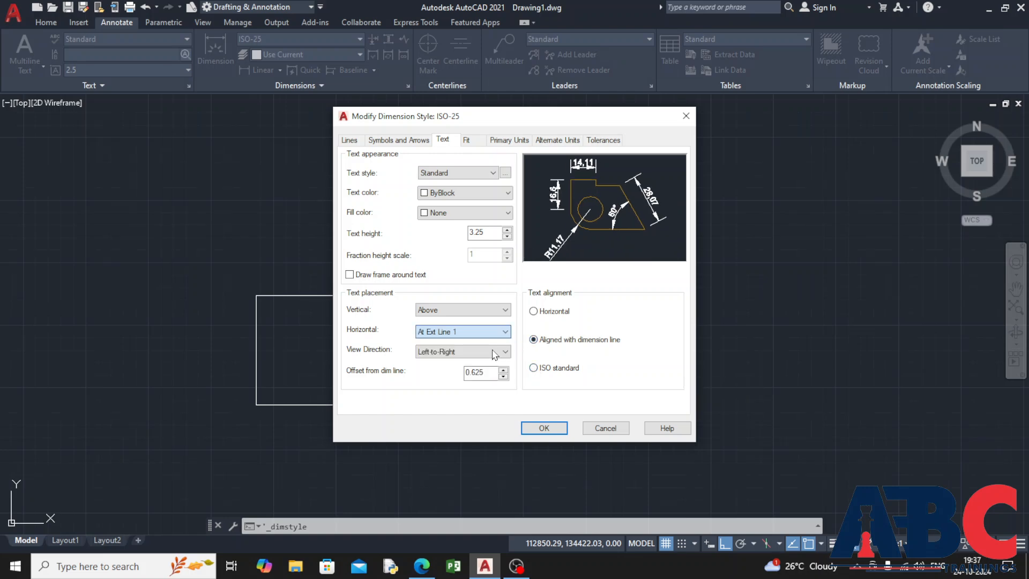
click(505, 331)
click(493, 357)
click(498, 333)
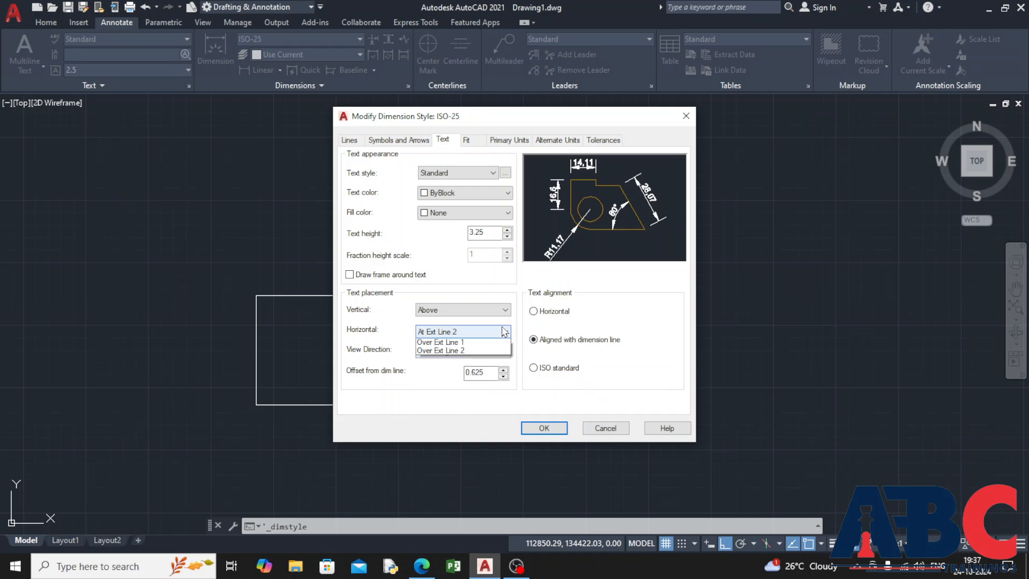
click(494, 369)
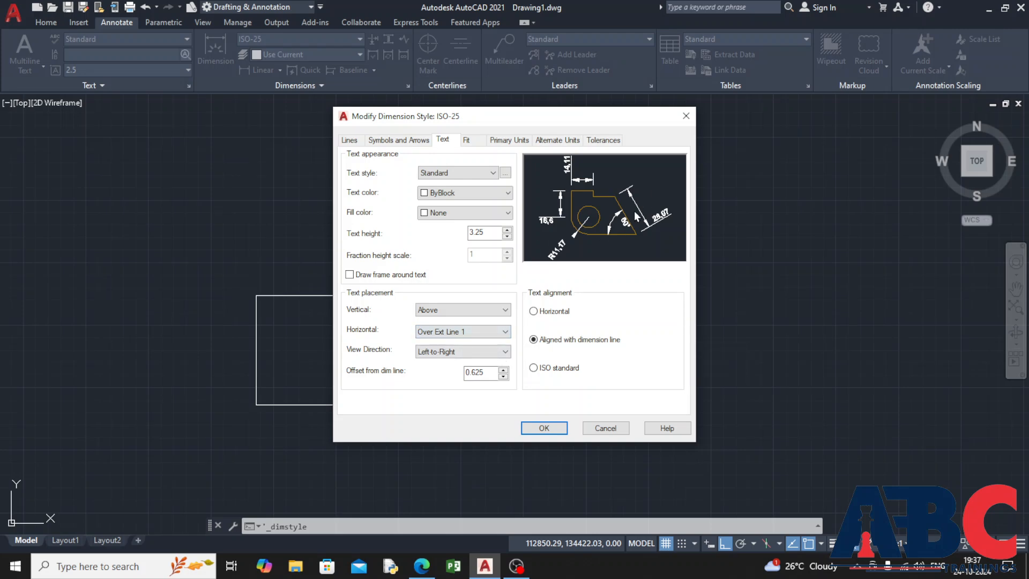
click(504, 331)
click(487, 377)
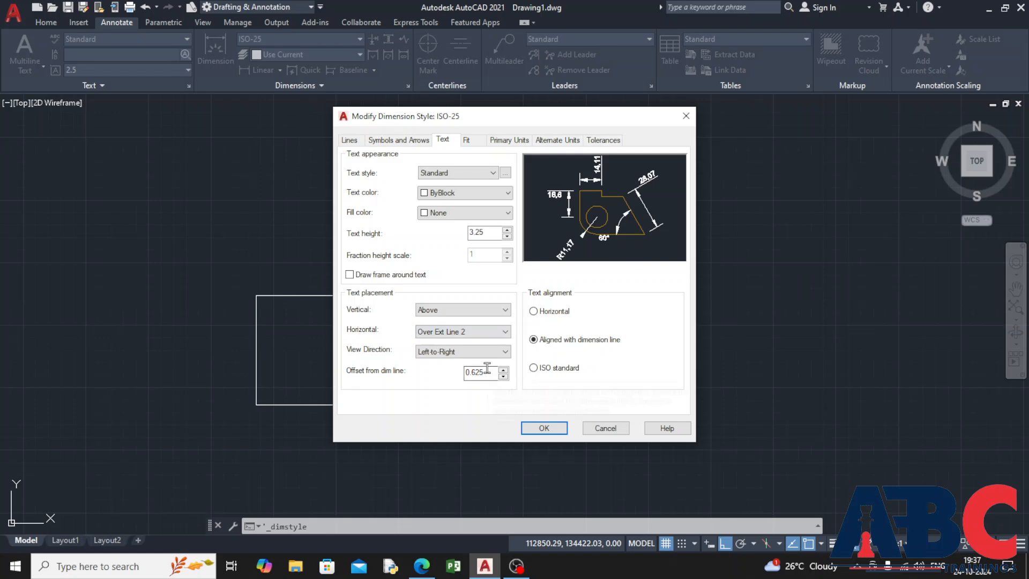
click(499, 334)
click(489, 341)
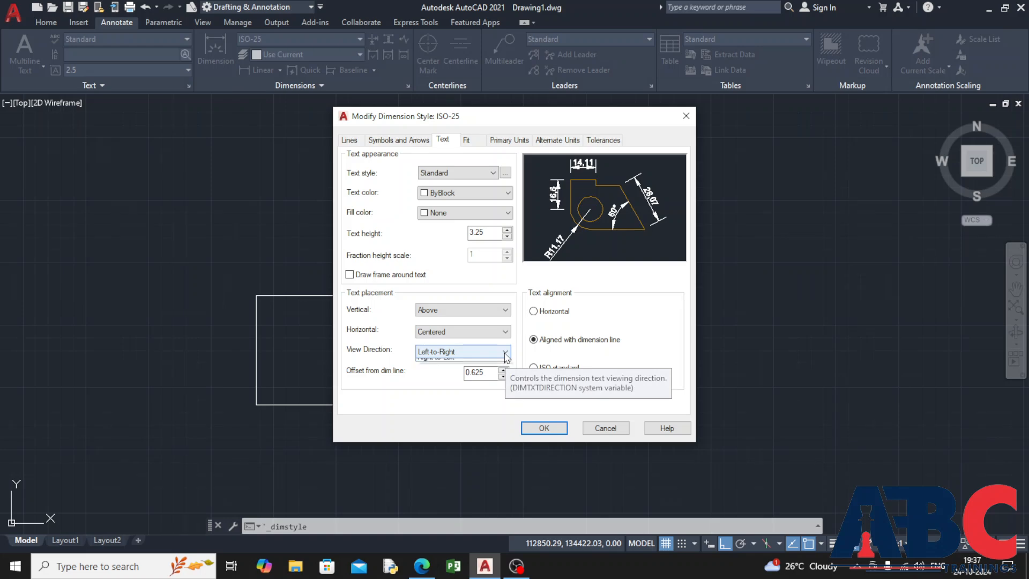
Try the Right-to-Left view direction for the dimension text and return it to Left-to-Right.
click(504, 356)
click(498, 372)
click(504, 352)
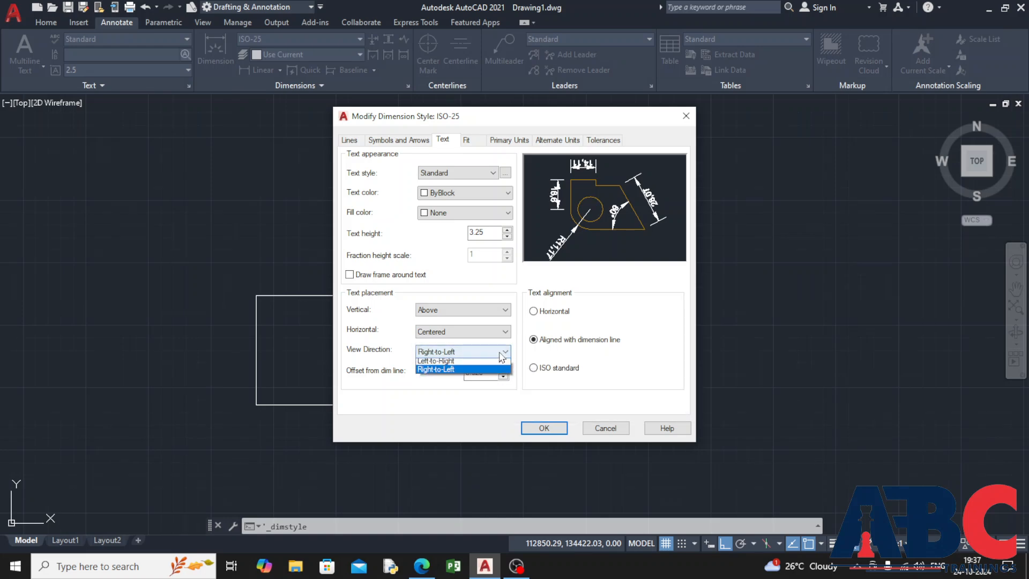
click(499, 364)
Set the dimension text's offset from the dimension line to 0.875.
click(486, 372)
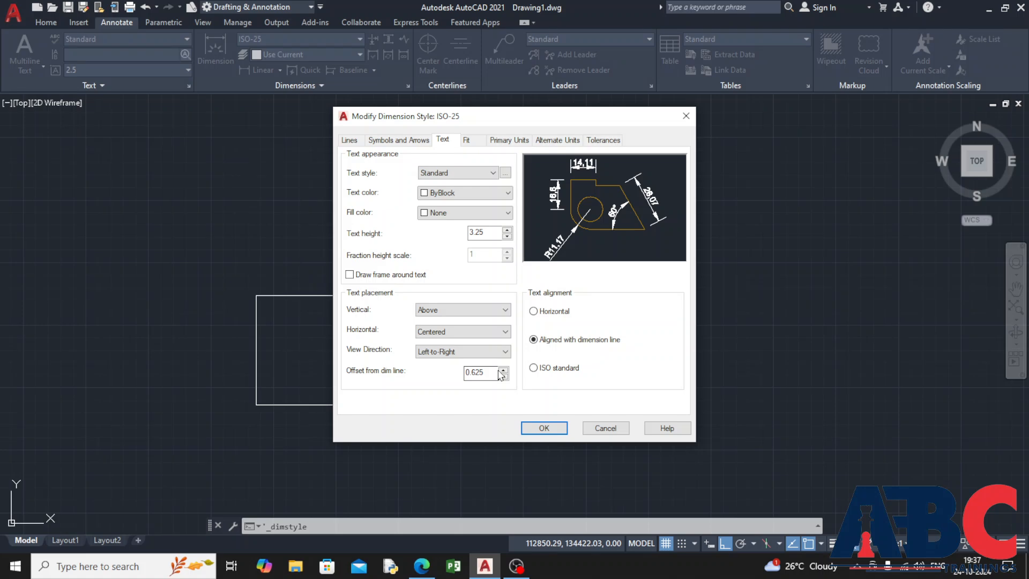
click(505, 369)
click(505, 368)
click(505, 369)
click(506, 368)
drag(505, 370, 504, 376)
click(504, 376)
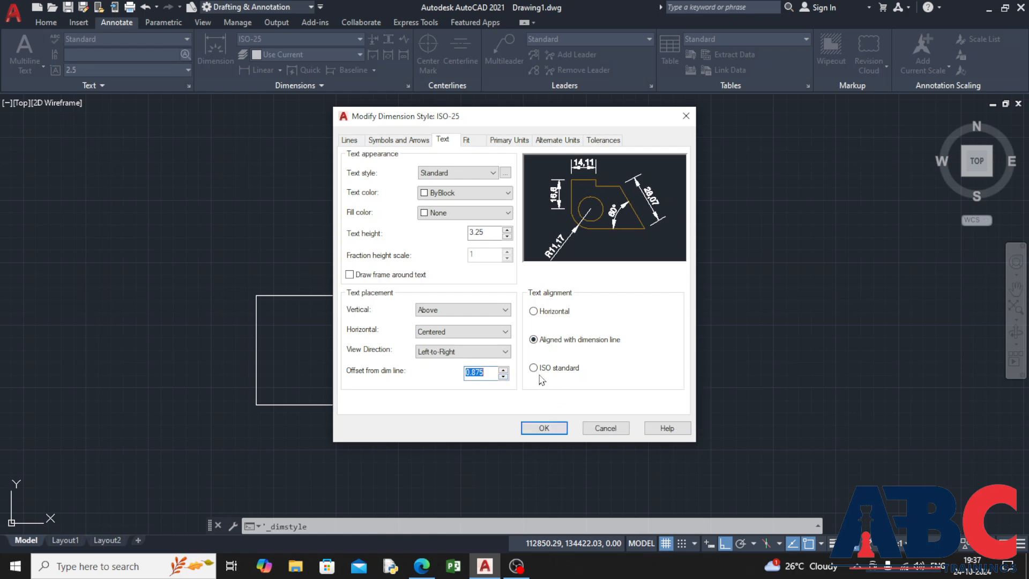
Try the Scientific unit format for the primary linear dimensions and return it to Decimal.
click(466, 140)
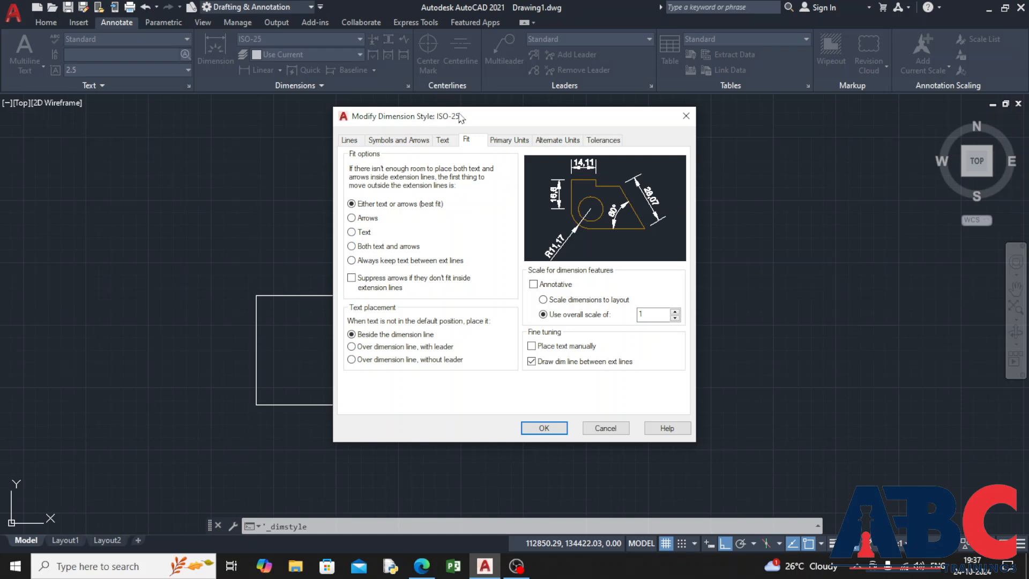
click(512, 142)
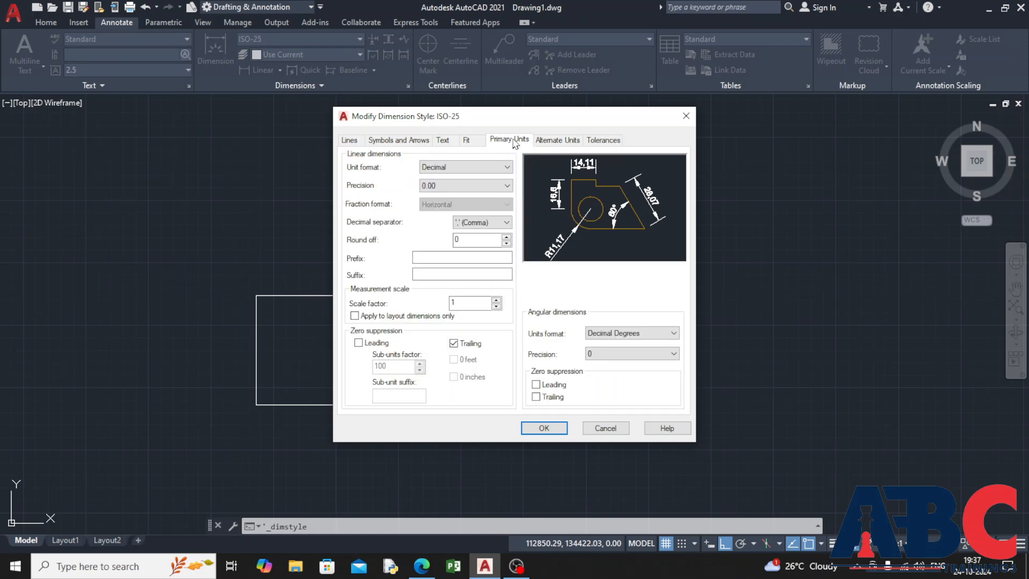
click(498, 168)
click(497, 168)
click(497, 167)
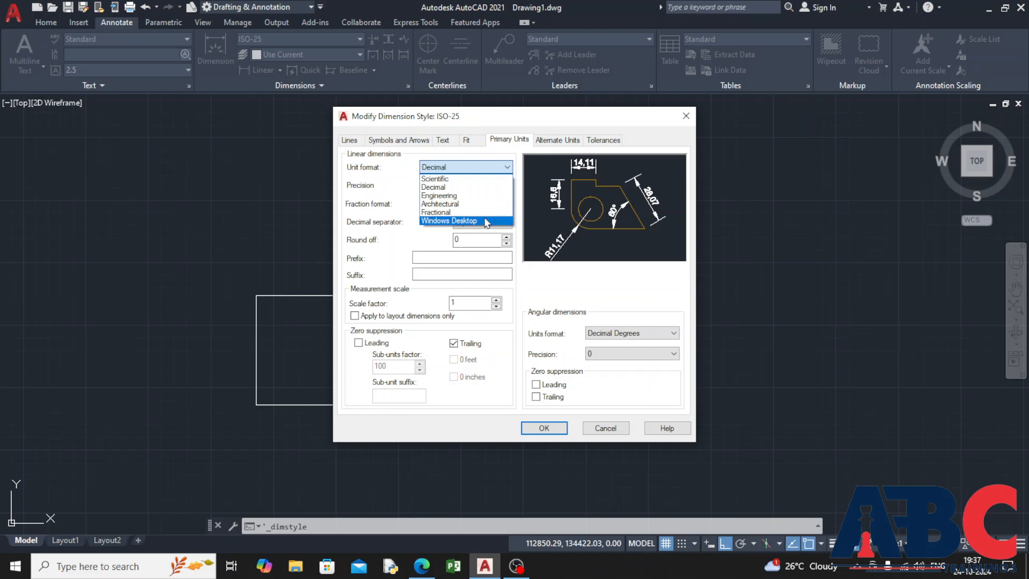
click(482, 179)
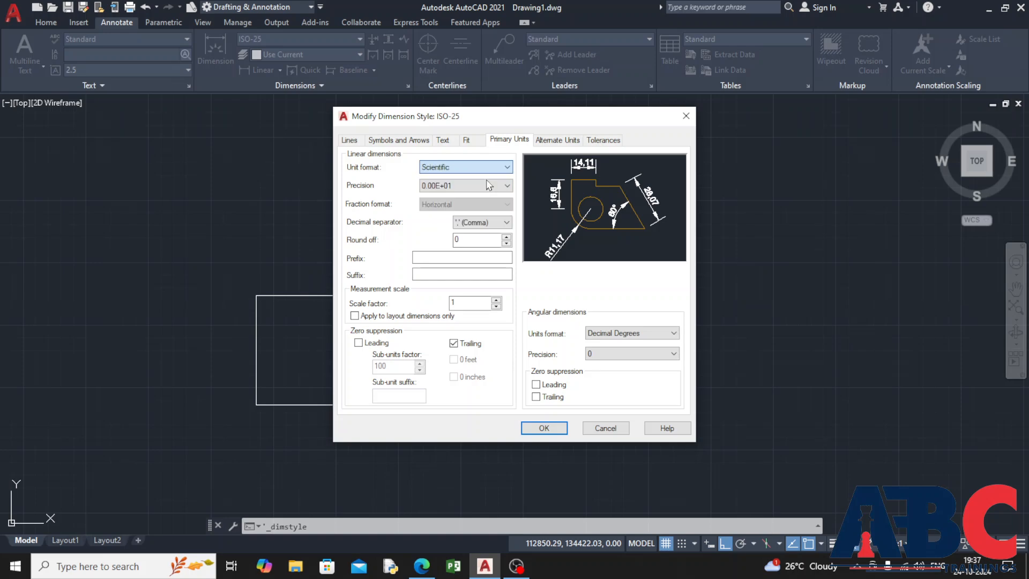
click(506, 167)
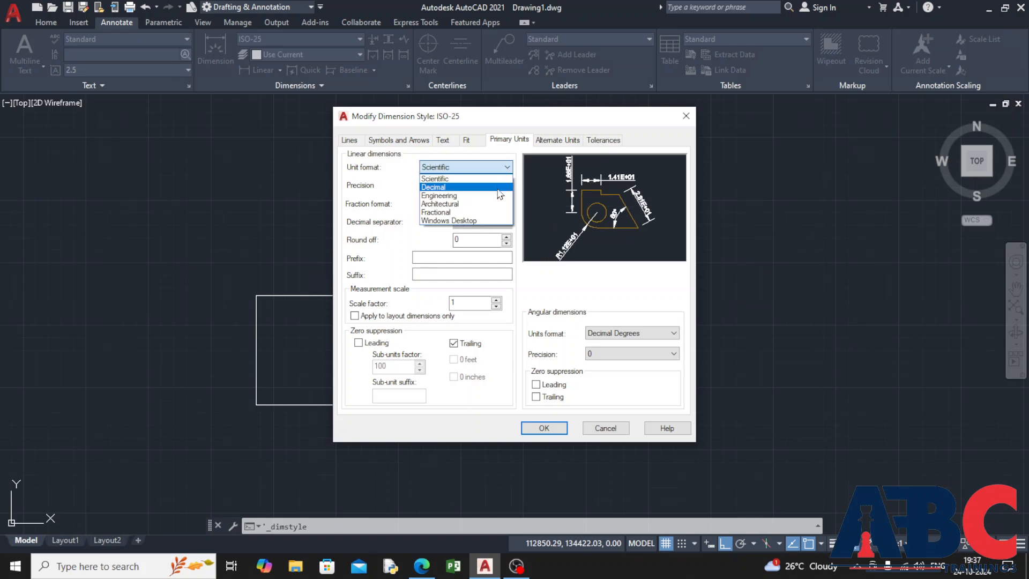
click(503, 187)
Try the Engineering unit format for the primary linear dimensions and browse the Decimal and Engineering precision options.
click(506, 185)
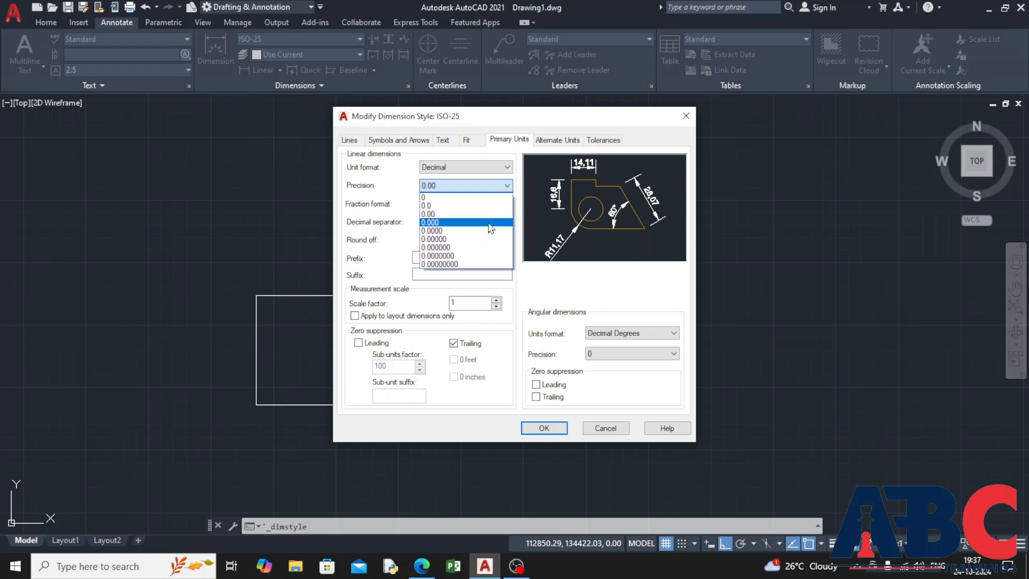
click(507, 184)
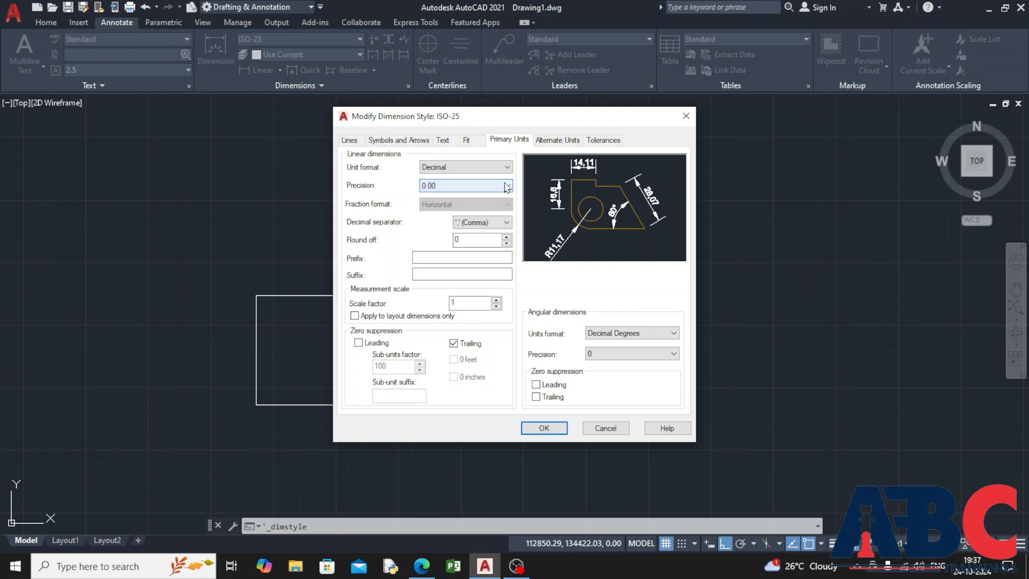
click(507, 166)
click(503, 192)
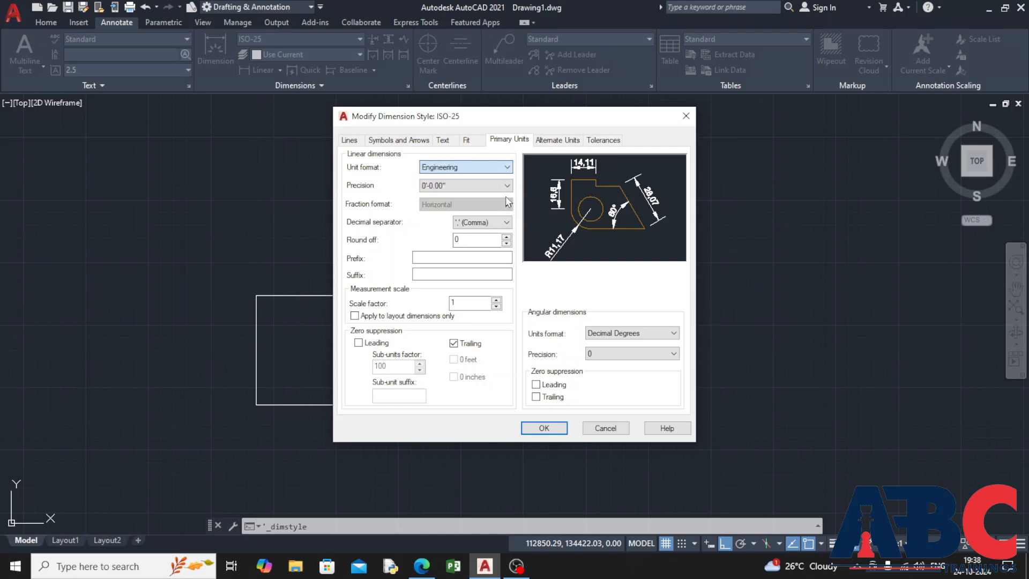
click(505, 185)
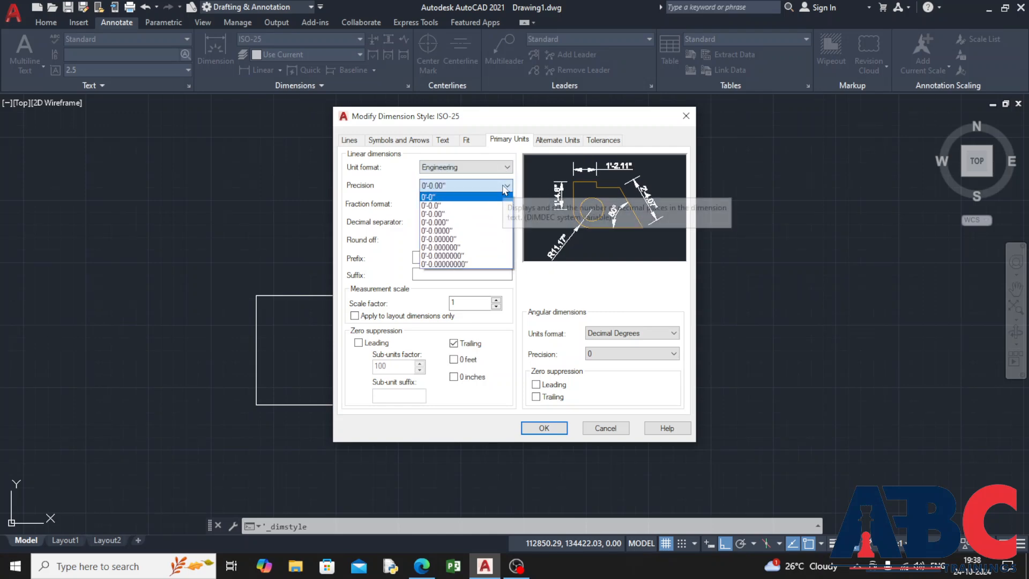
click(507, 184)
Try the Architectural, Fractional and Windows Desktop unit formats for the linear dimensions and return the format to Decimal.
click(507, 167)
click(485, 202)
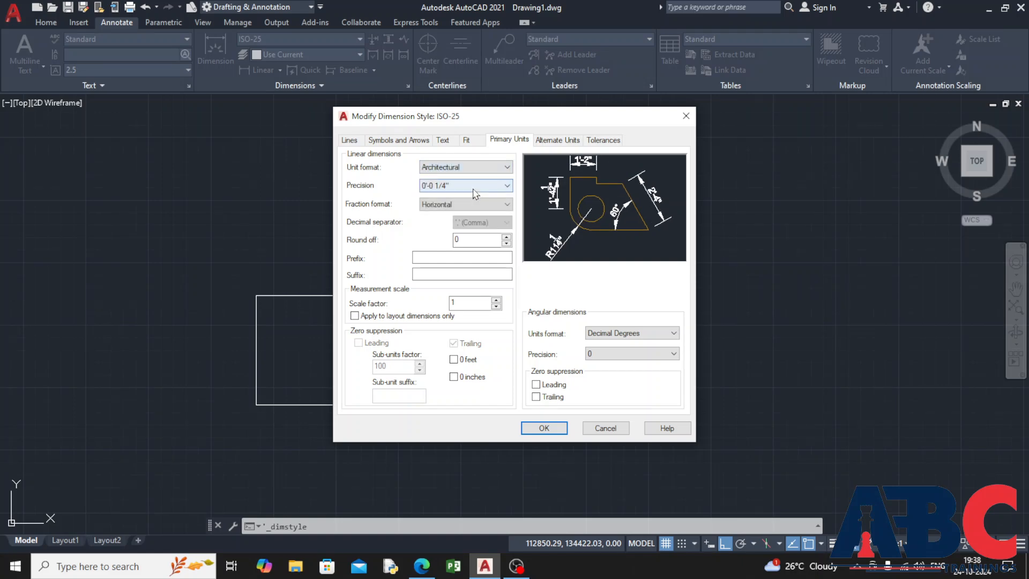
click(507, 167)
click(485, 211)
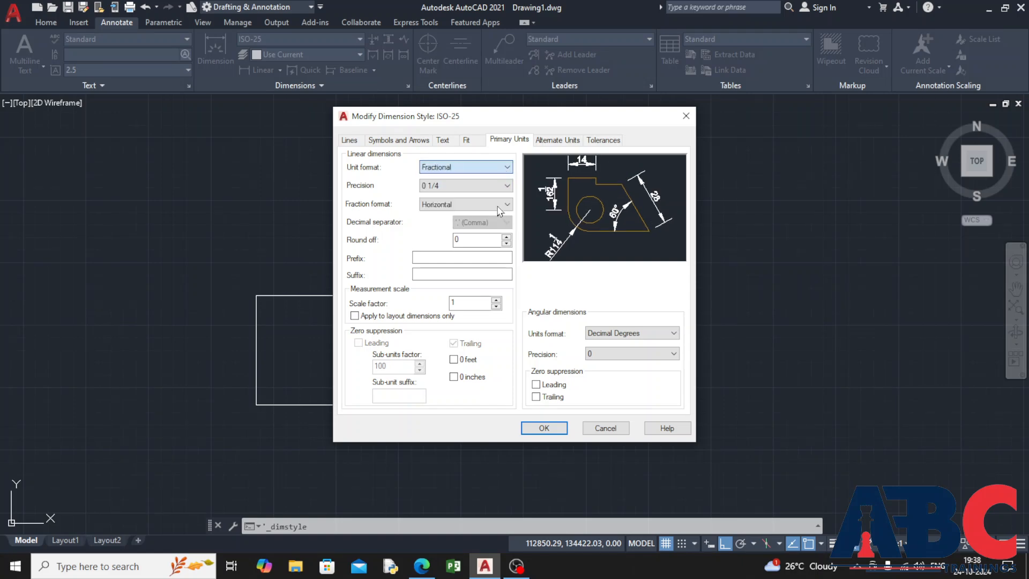
click(507, 167)
click(502, 219)
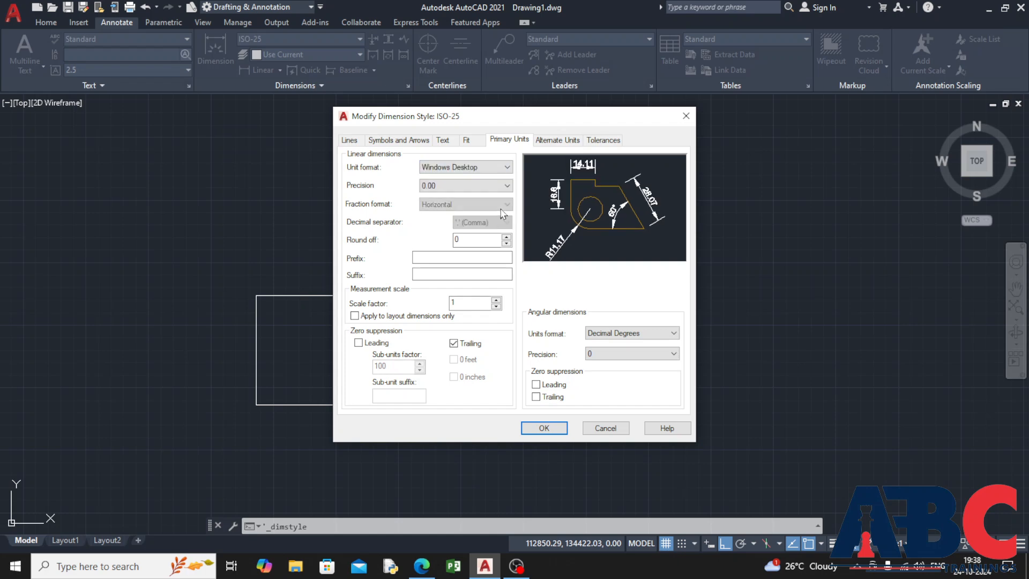
click(507, 166)
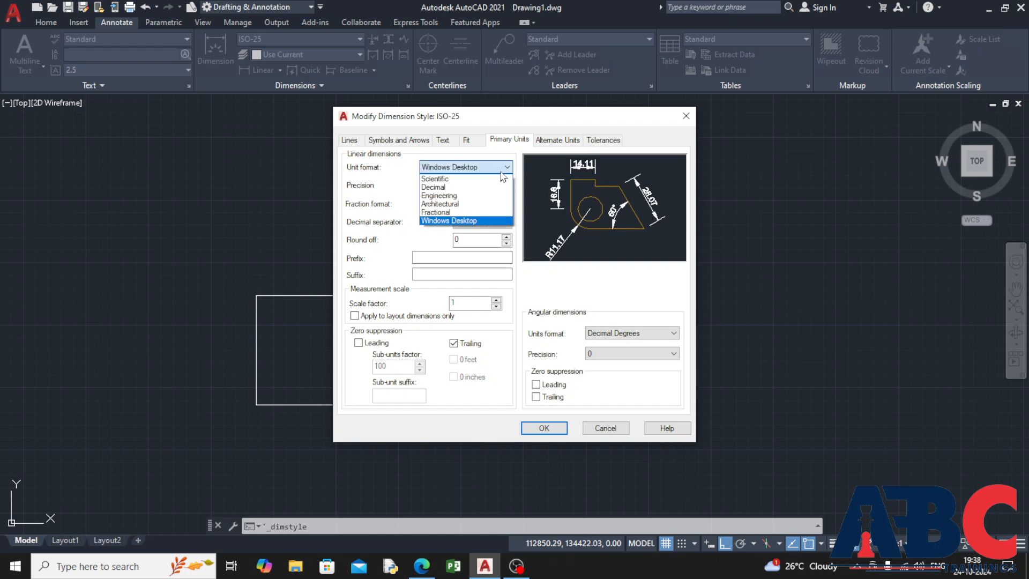
click(485, 187)
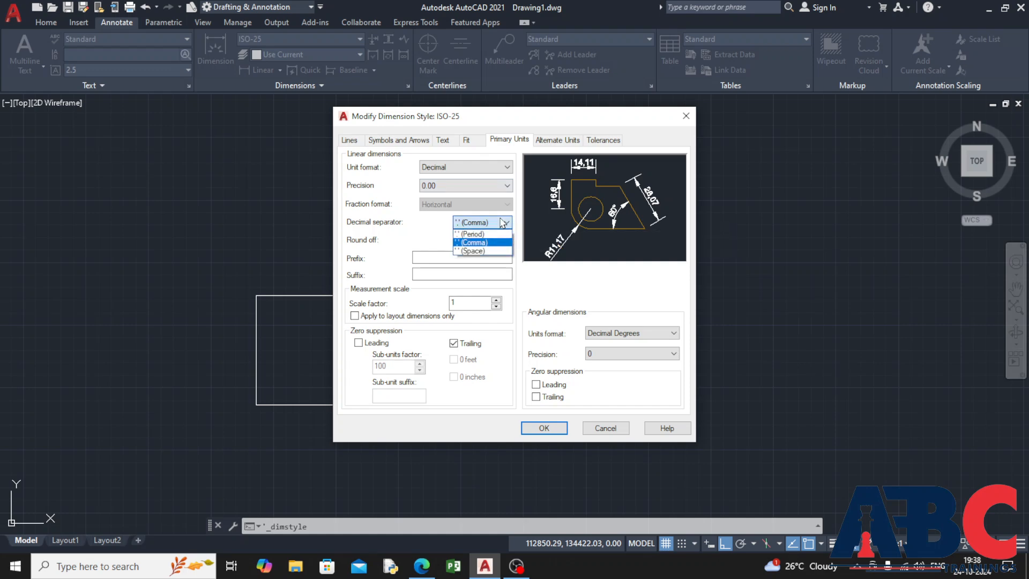
Try the Period and Comma decimal separators, and set the separator to Space.
click(501, 234)
click(503, 222)
click(474, 242)
click(506, 224)
click(503, 251)
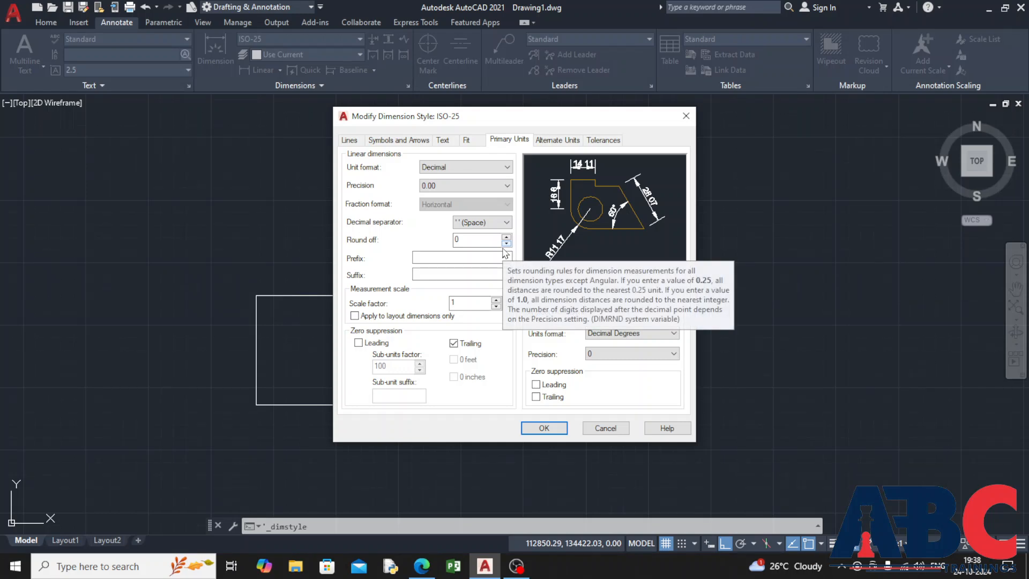
click(509, 227)
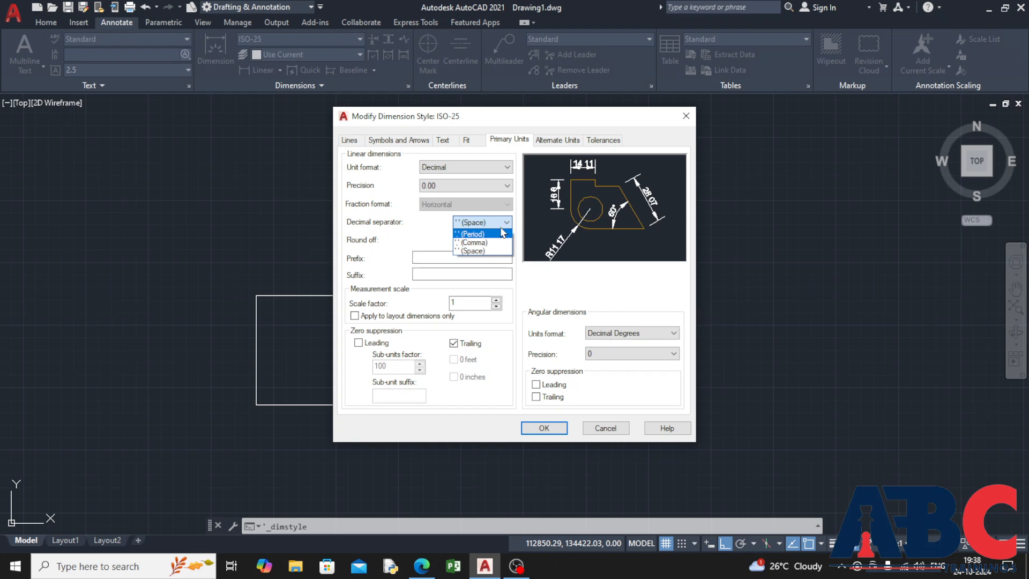
click(501, 223)
Try a 0.05 round-off and the display of alternate units, and revert both settings.
click(506, 236)
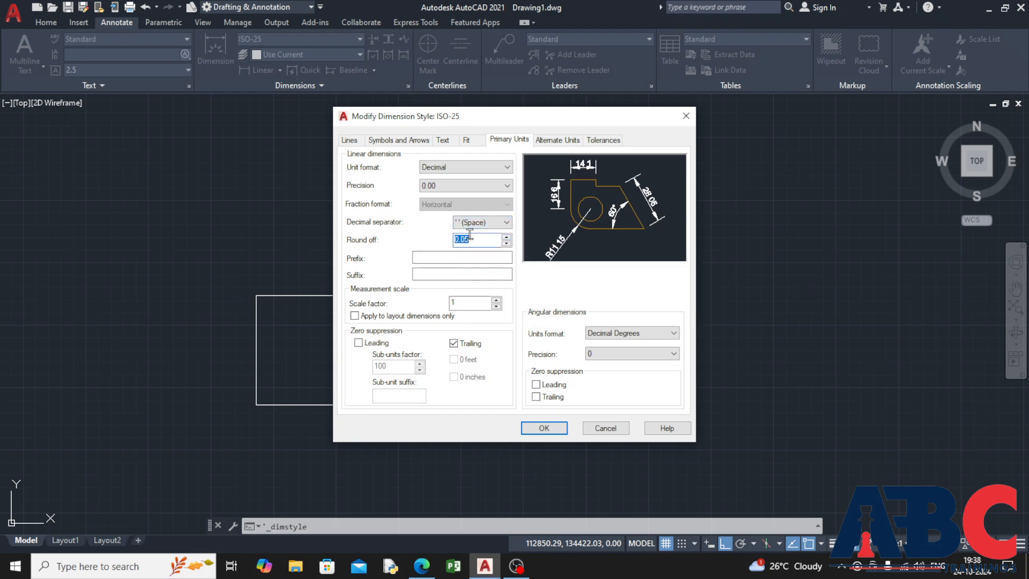
click(506, 242)
click(539, 140)
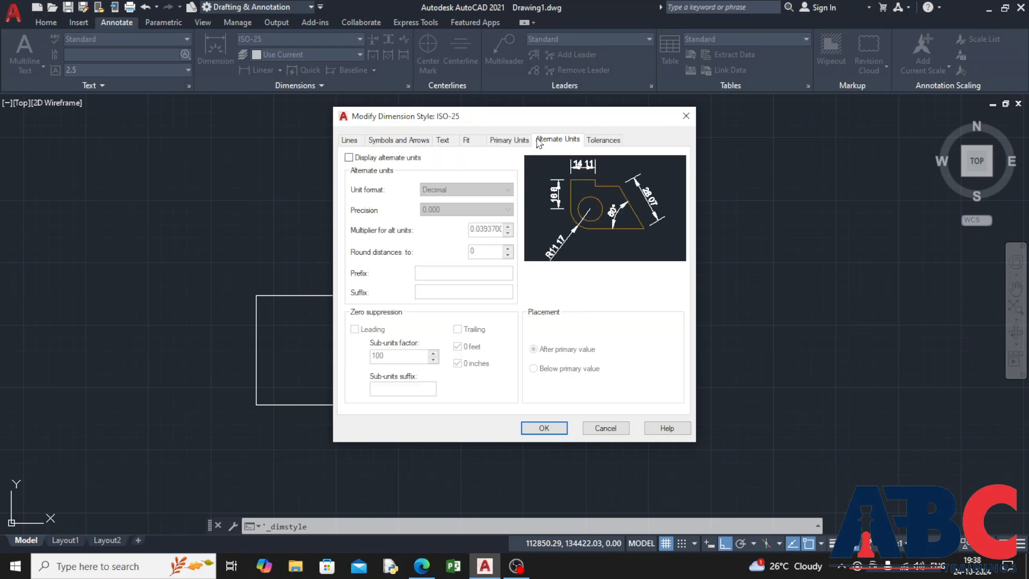
click(349, 157)
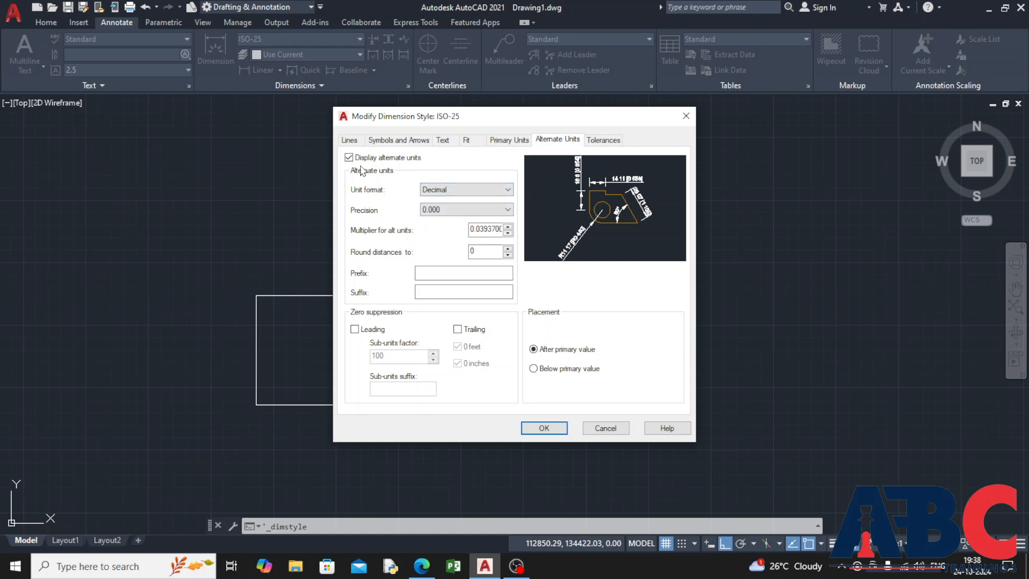
click(349, 157)
Try the Symmetrical, Deviation, Limits and Basic tolerance methods and return the method to None.
click(597, 141)
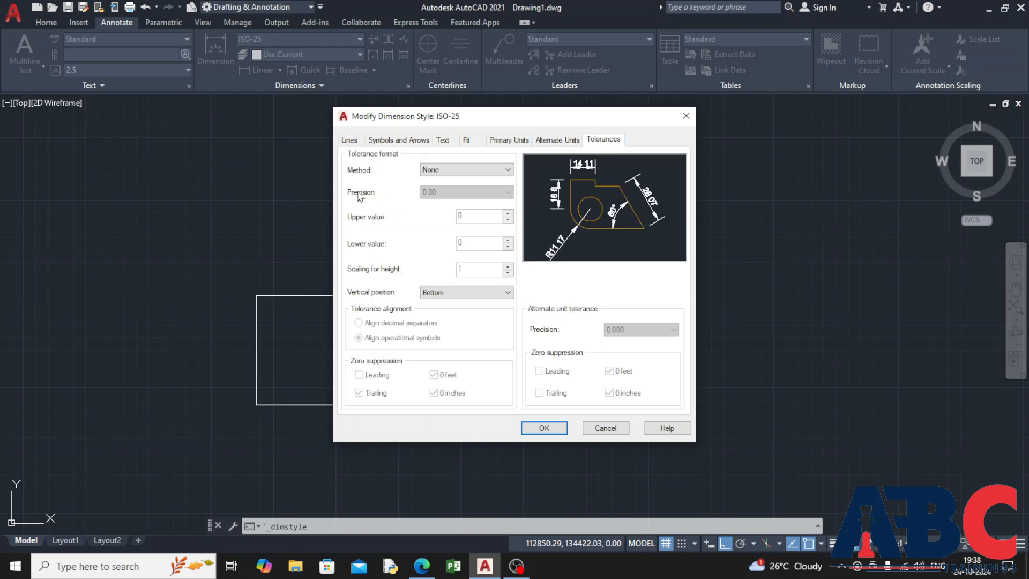
click(507, 171)
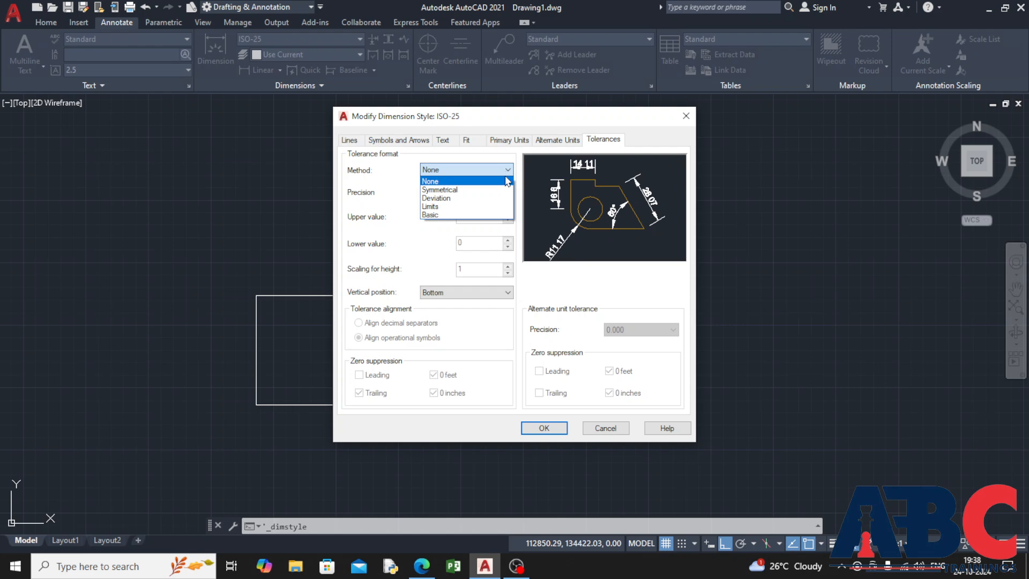
click(502, 189)
click(482, 170)
click(484, 197)
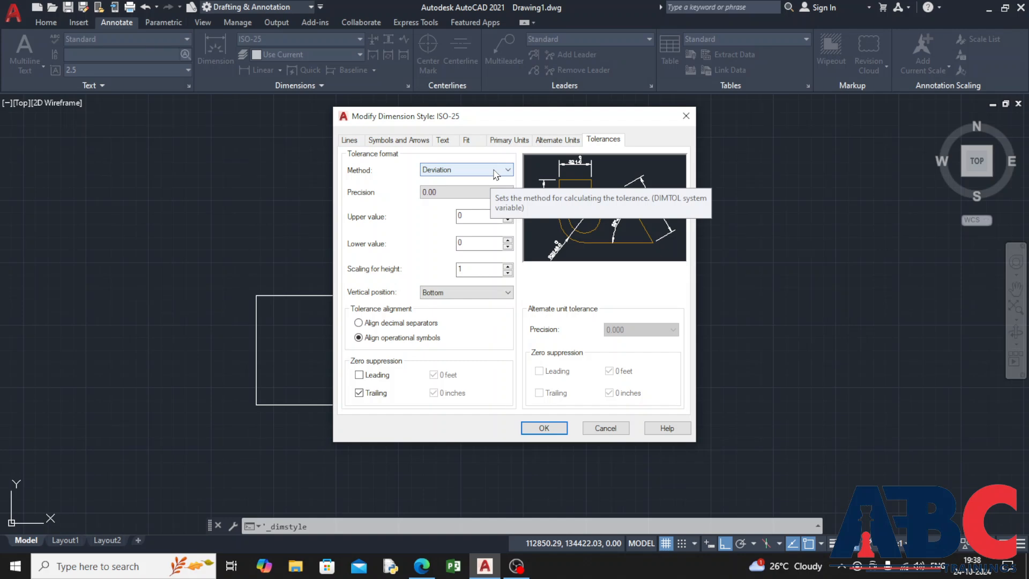
click(496, 172)
click(472, 206)
click(474, 169)
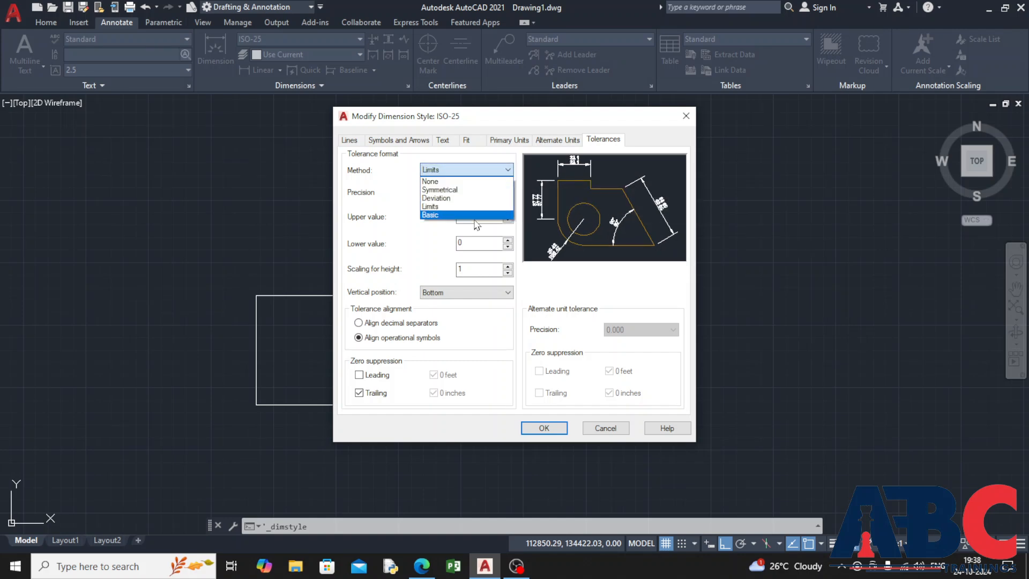
click(472, 215)
click(491, 171)
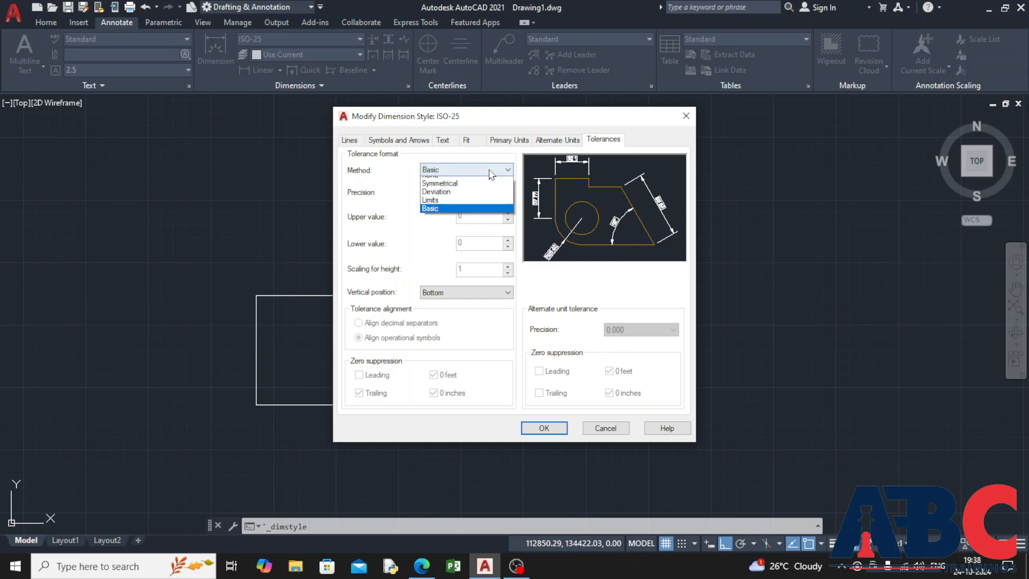
click(471, 188)
click(491, 170)
click(471, 179)
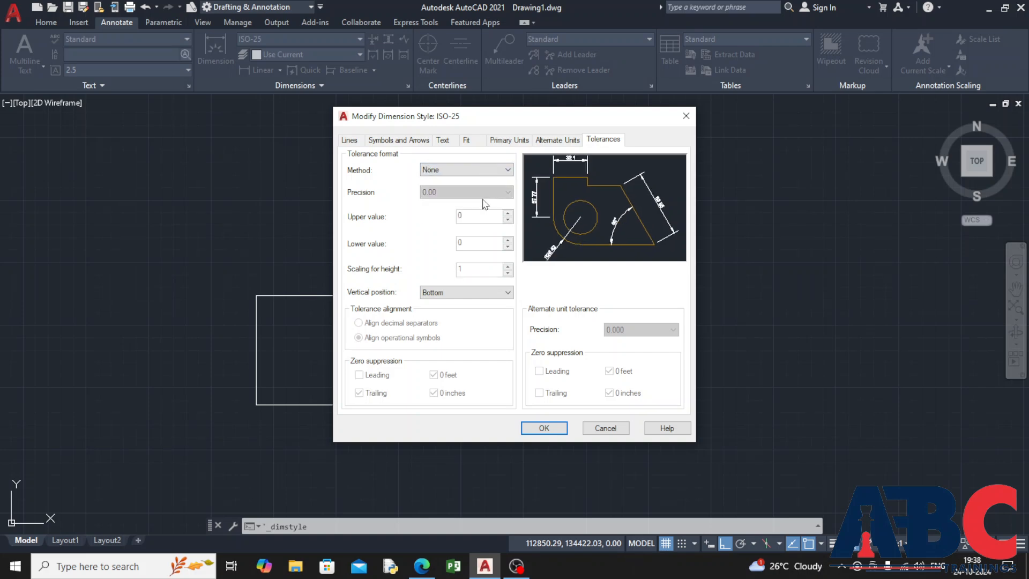
Accept the ISO-25 style changes, make ISO-25 the current dimension style and close the Dimension Style Manager.
click(538, 427)
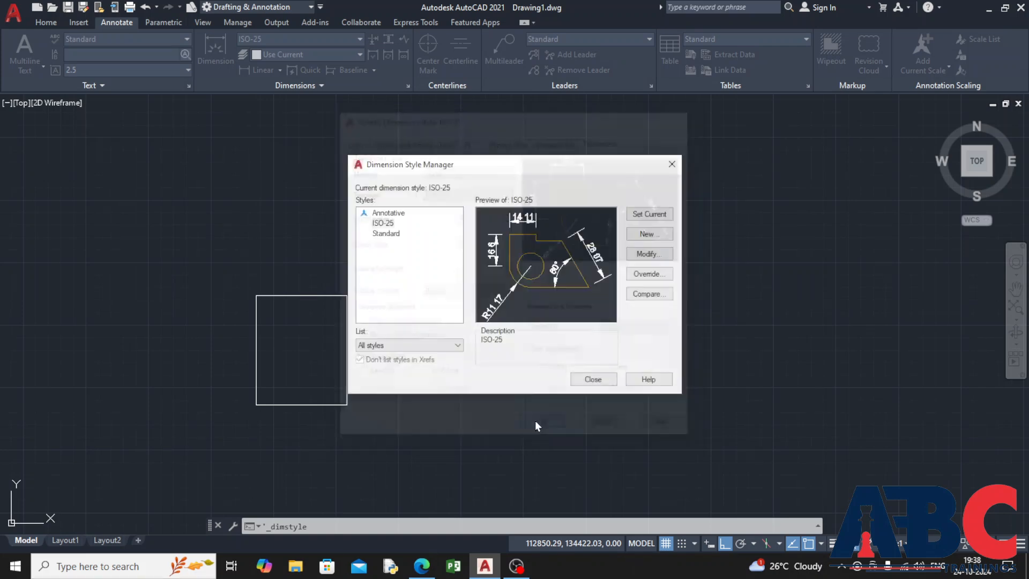
click(460, 345)
click(462, 346)
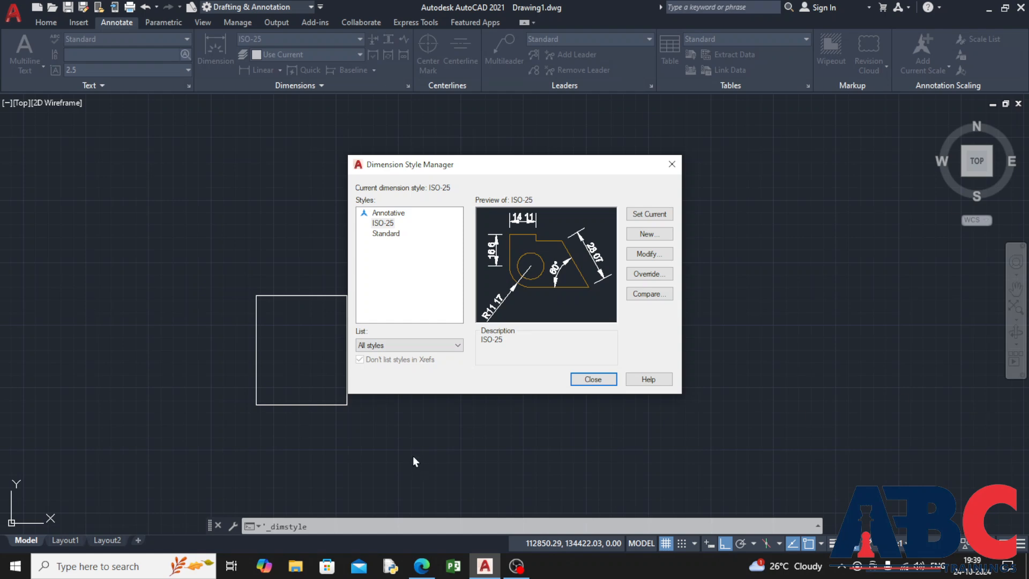
click(631, 222)
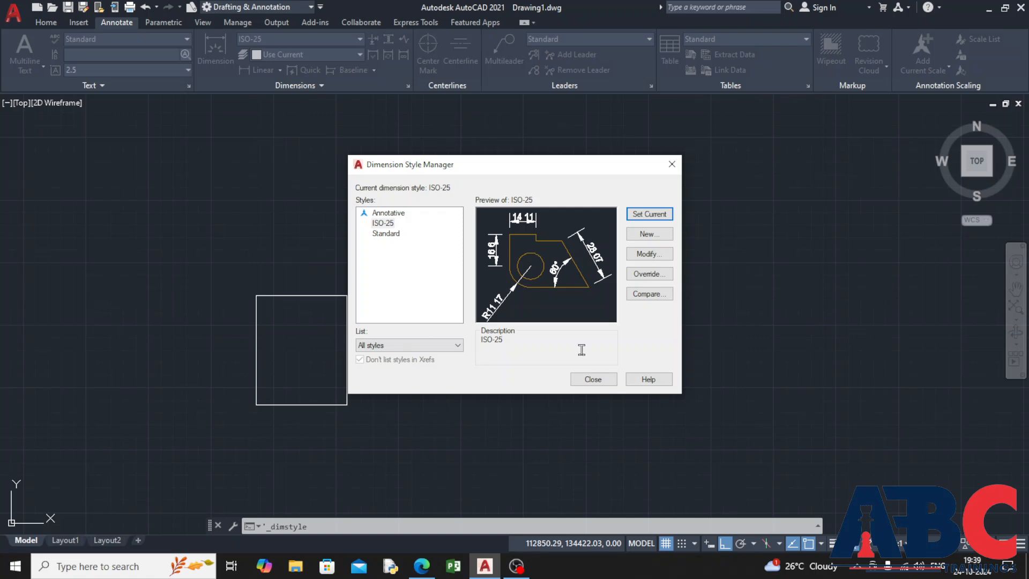
click(589, 380)
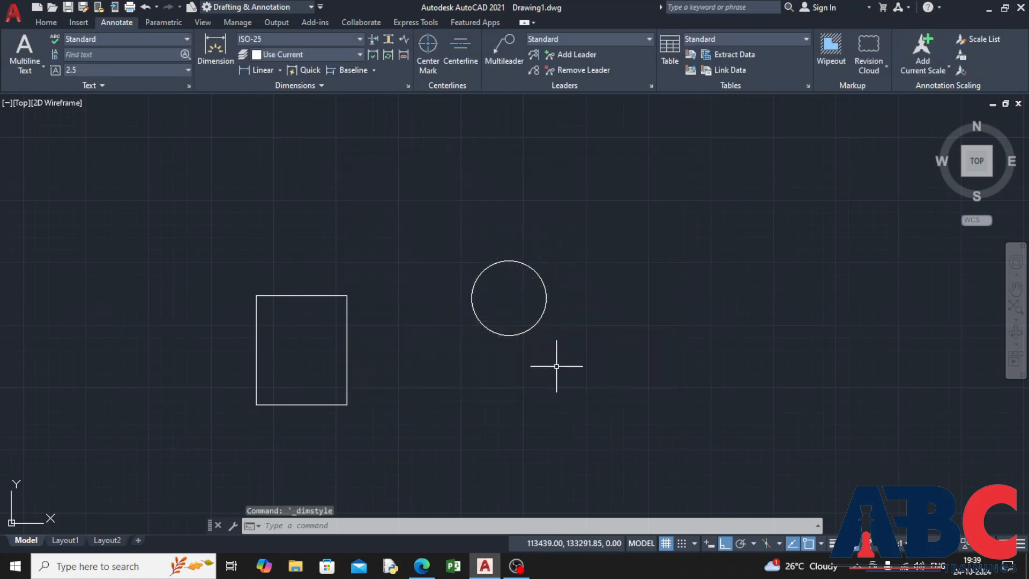
Place a linear dimension above the rectangle between two points on its top edge, about 208 units apart.
click(250, 73)
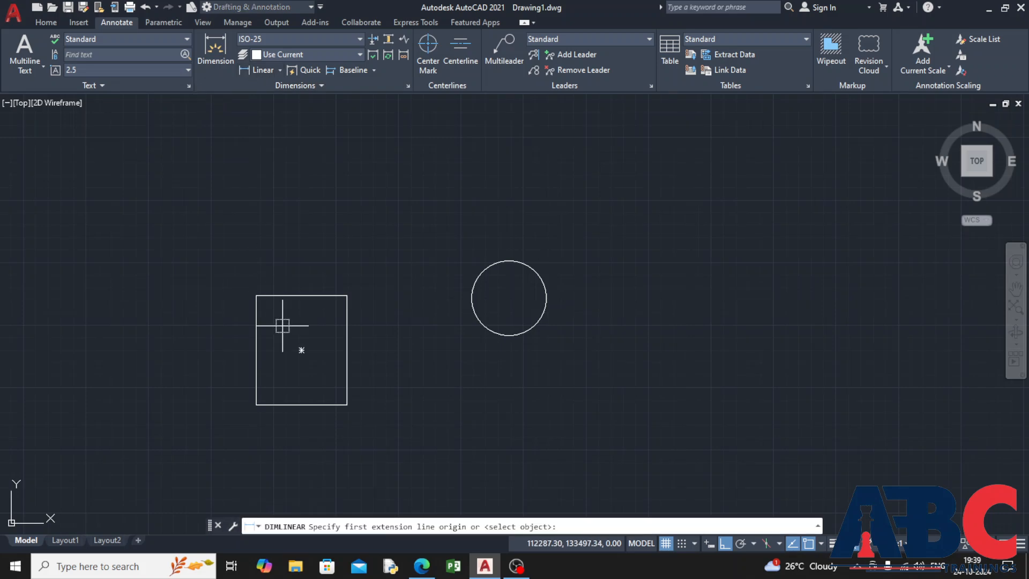
click(271, 295)
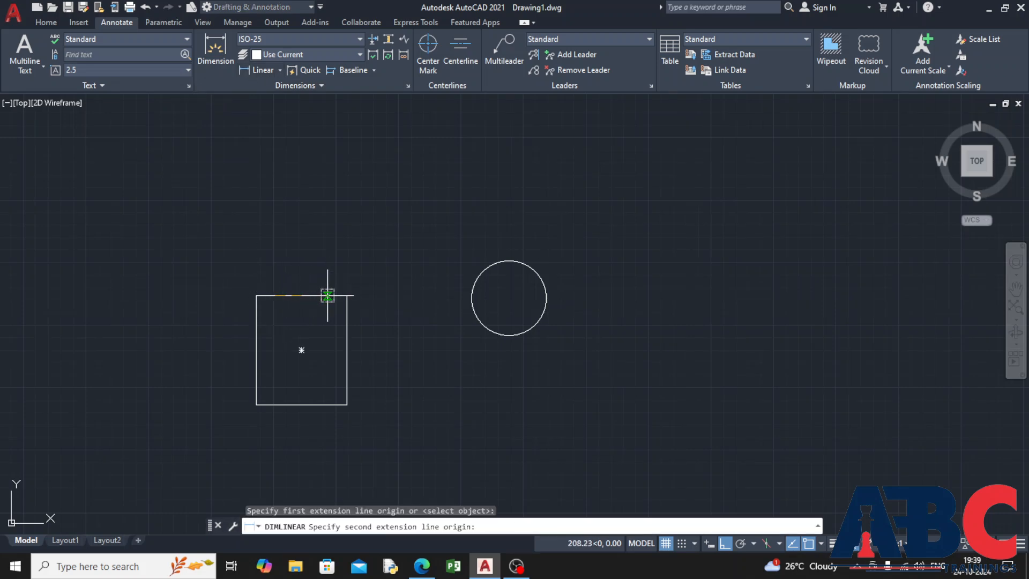
click(327, 295)
scroll(319, 269, up, 3)
scroll(286, 249, up, 3)
scroll(284, 259, down, 3)
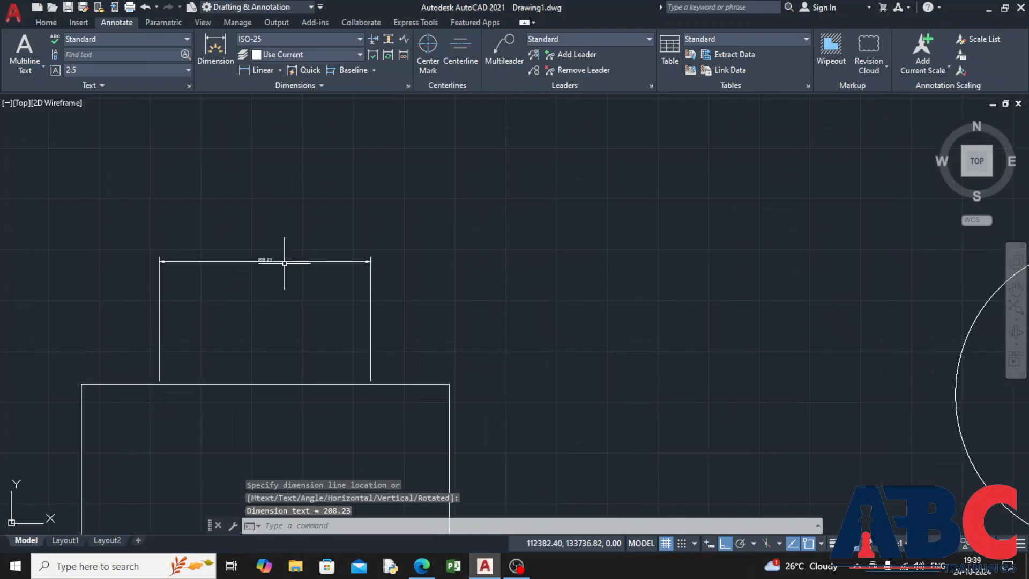
Dimension the rectangle's left edge with the Dimension tool, placing the dimension line outside the rectangle.
click(216, 51)
scroll(155, 322, down, 3)
click(124, 393)
click(98, 396)
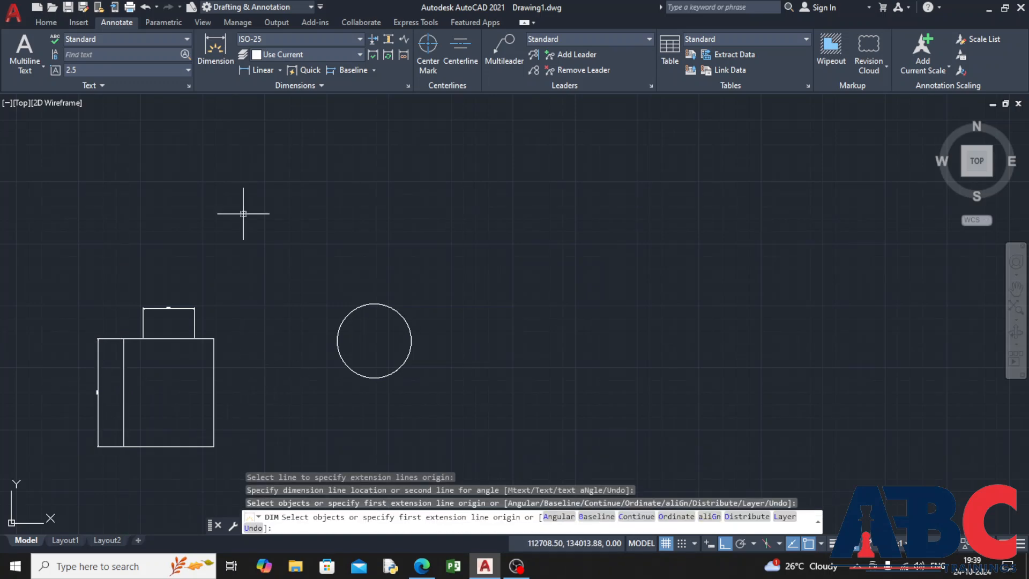
Add a diameter dimension to the circle.
click(281, 74)
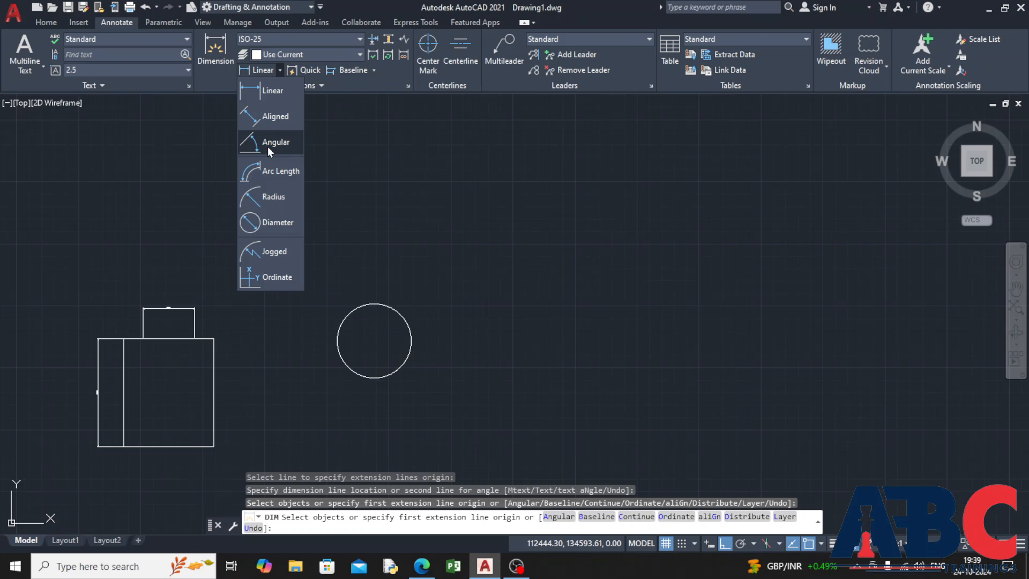
click(281, 228)
click(410, 369)
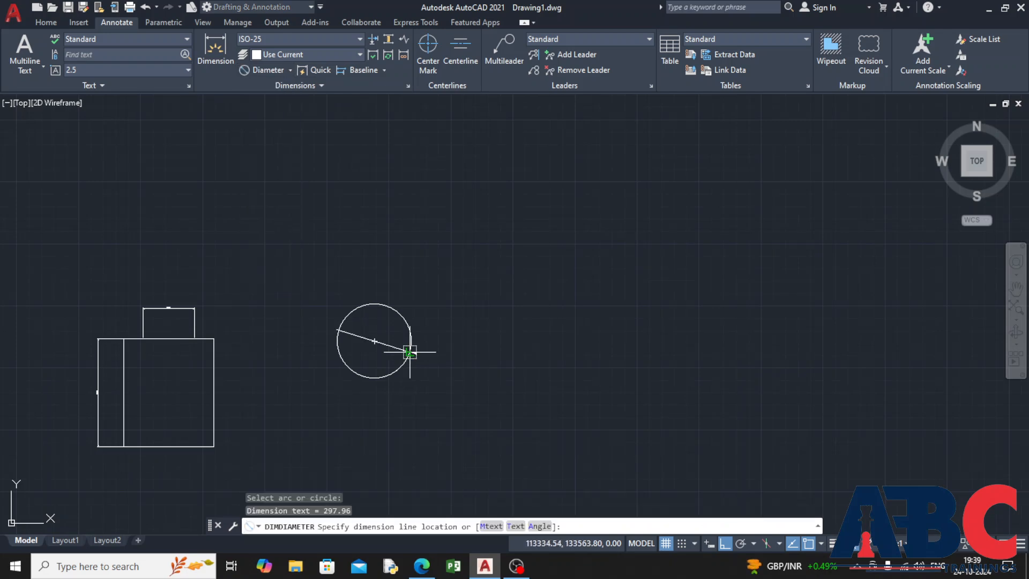
Examine the circle's diameter dimension up close, checking its text, decimal separator and arrowhead.
scroll(399, 338, up, 10)
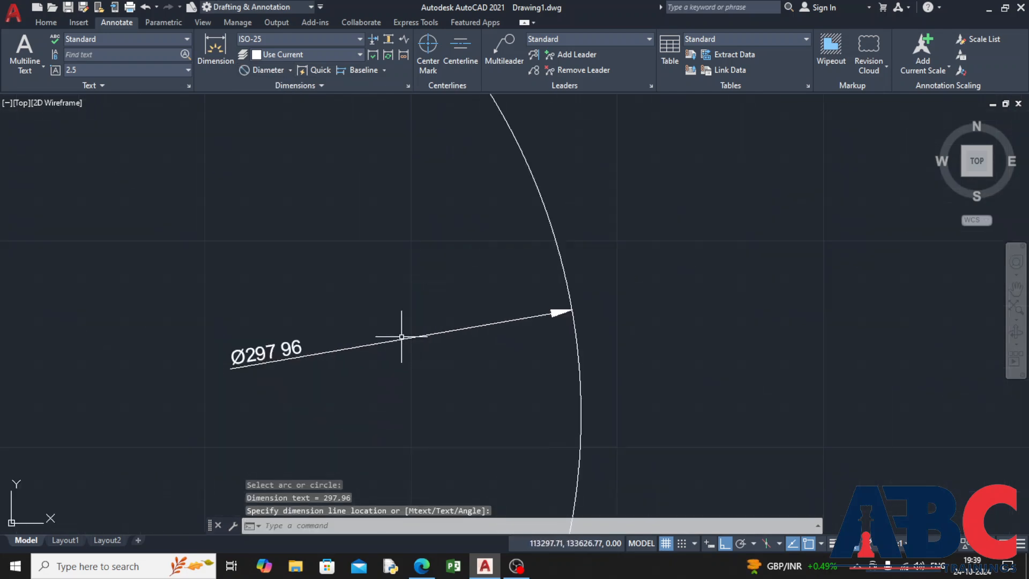
scroll(302, 343, down, 10)
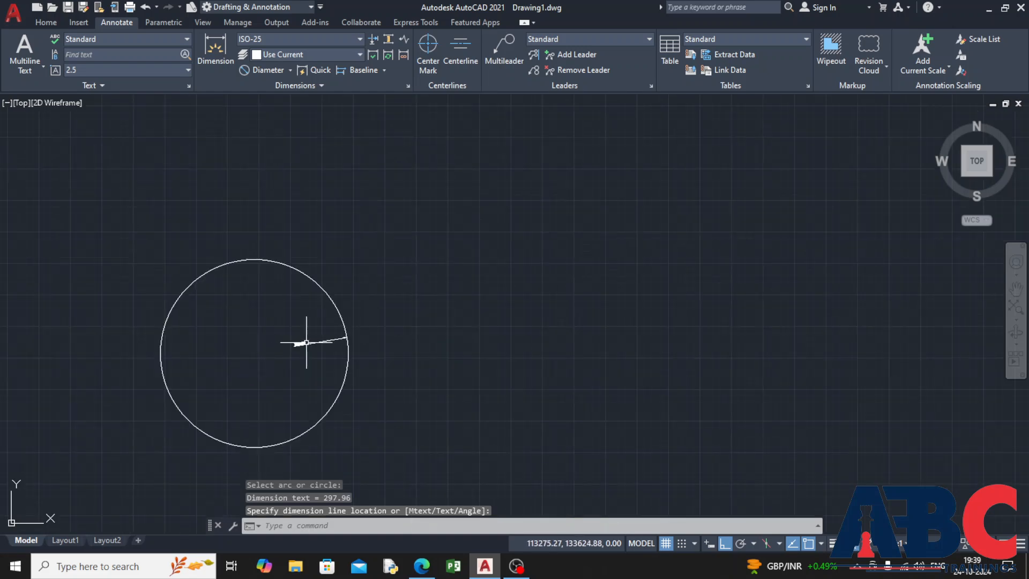
scroll(328, 327, up, 6)
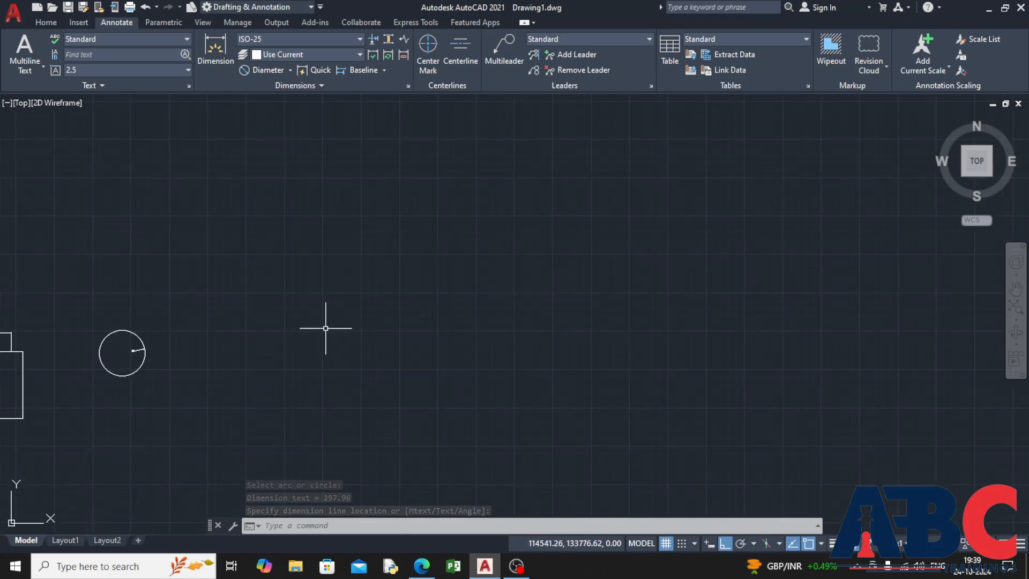
middle_drag(216, 336, 524, 304)
scroll(426, 358, up, 10)
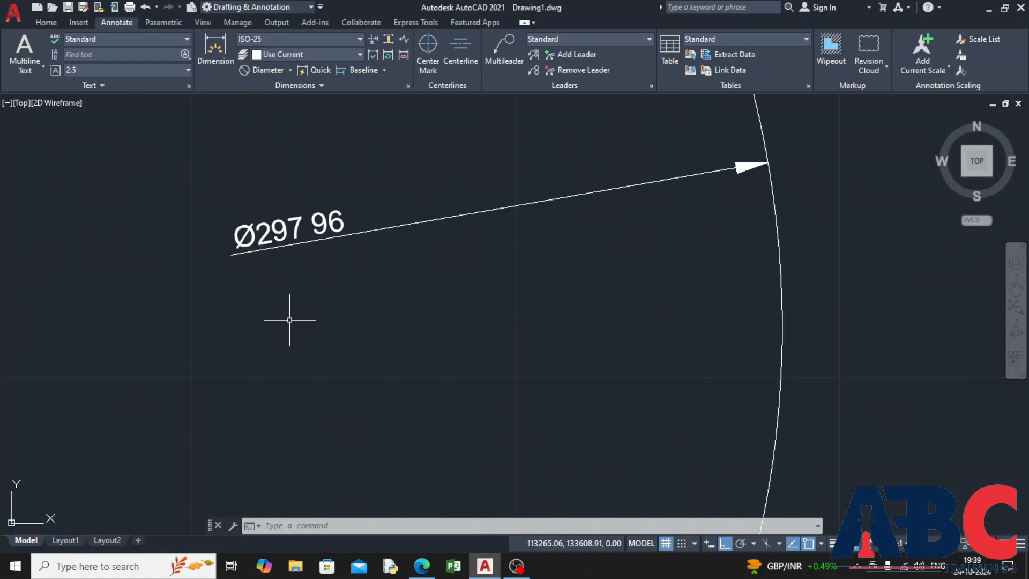
scroll(287, 316, down, 9)
Modify the ISO-25 dimension style to use Period as the primary units' decimal separator, then accept and close the Dimension Style Manager.
click(408, 87)
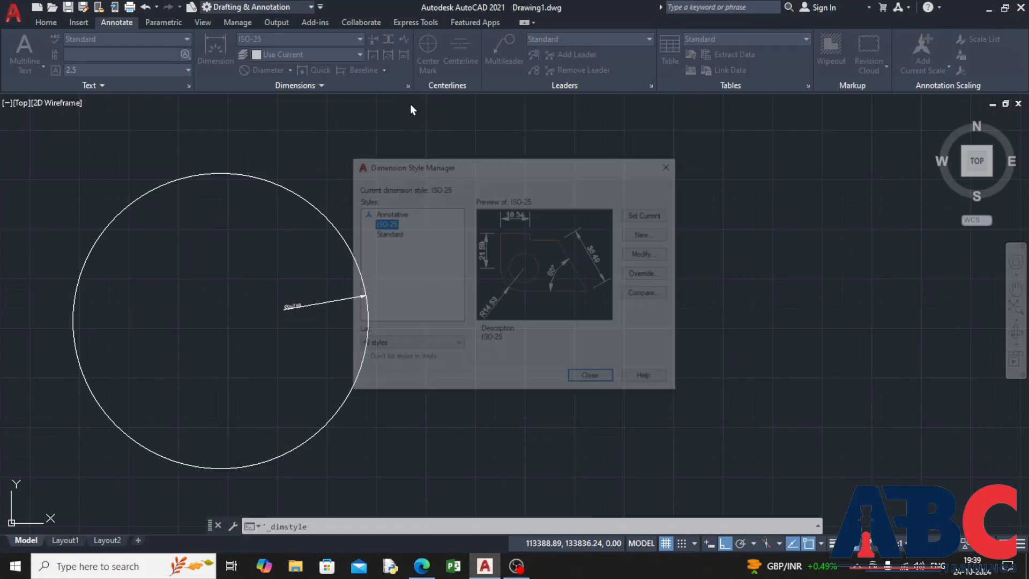
click(636, 255)
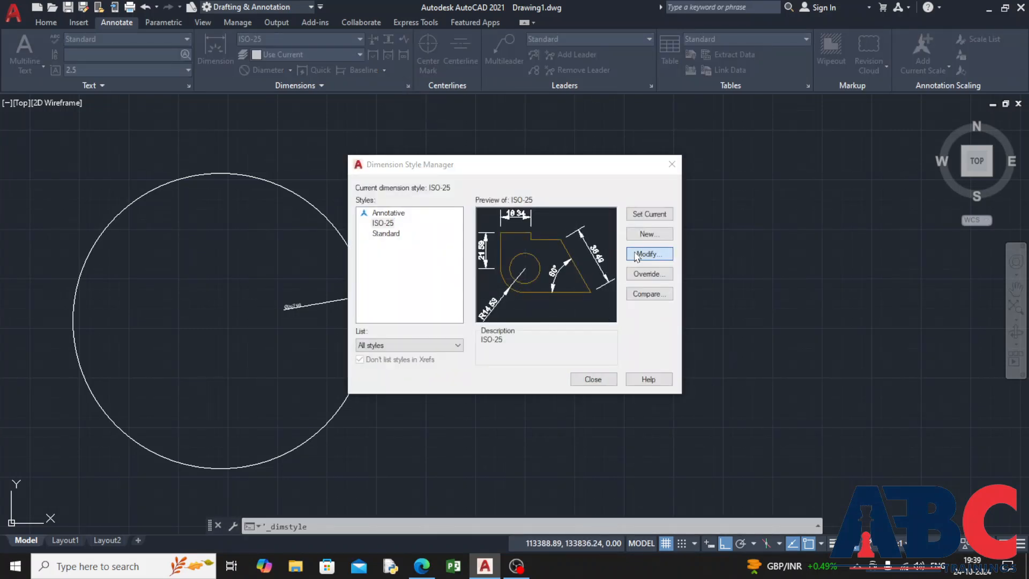
click(399, 140)
click(349, 139)
click(422, 141)
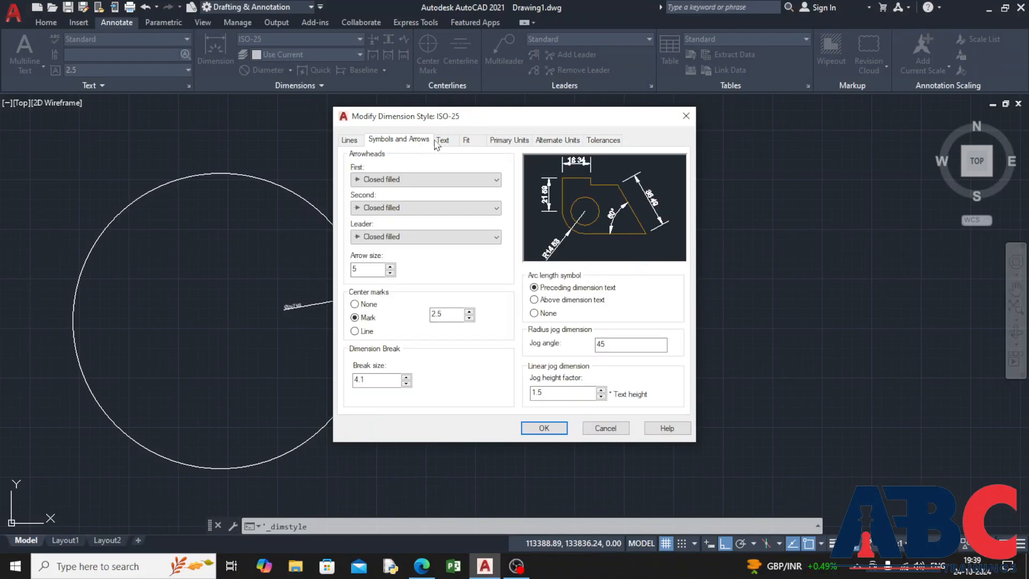
click(442, 140)
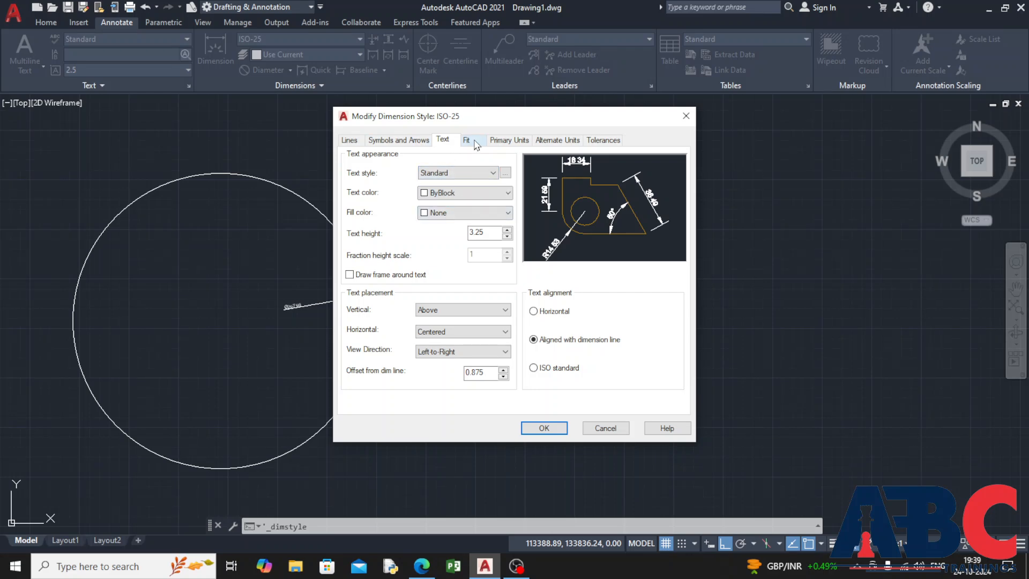
click(509, 140)
click(484, 222)
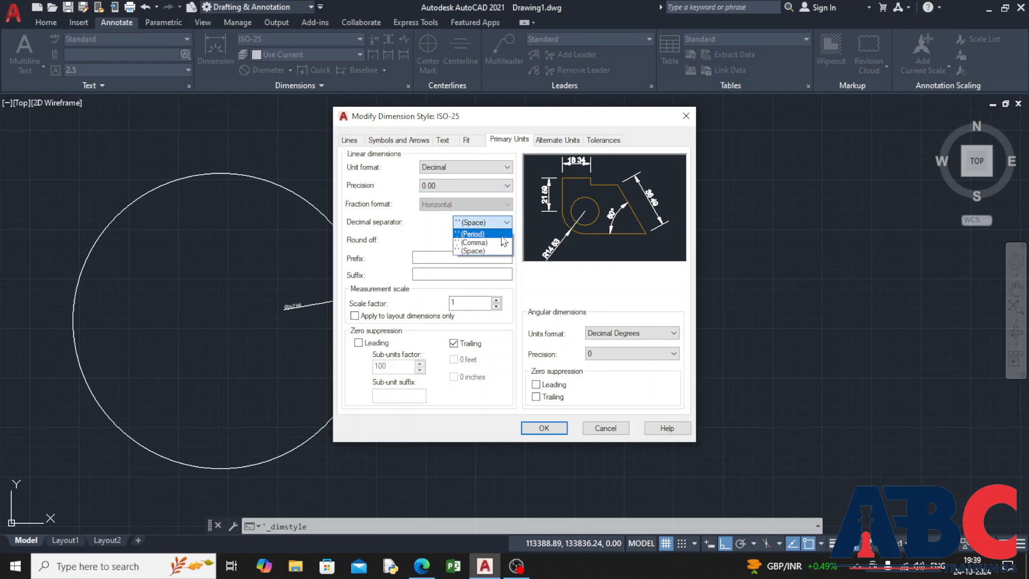
click(501, 236)
click(526, 425)
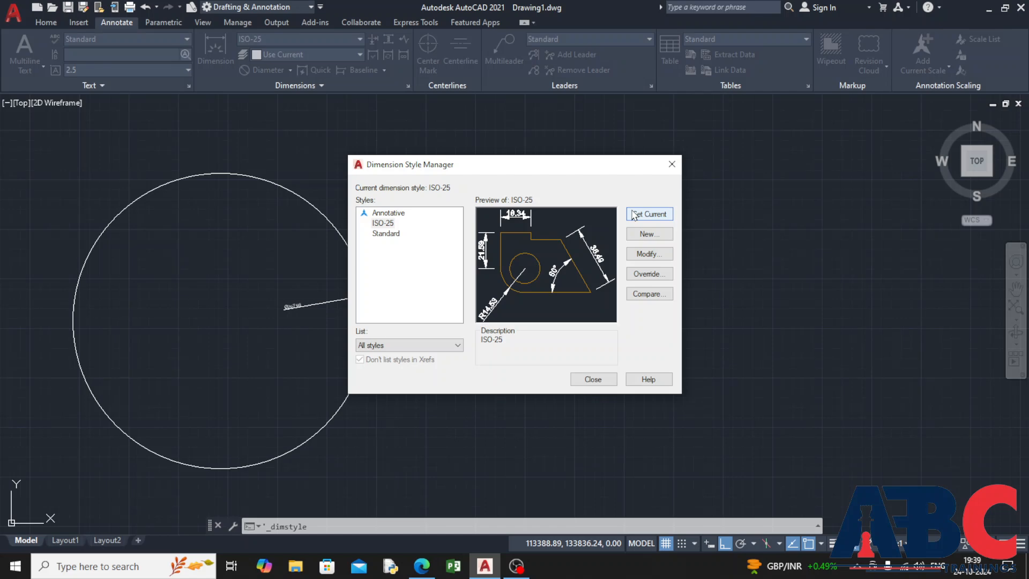
click(592, 379)
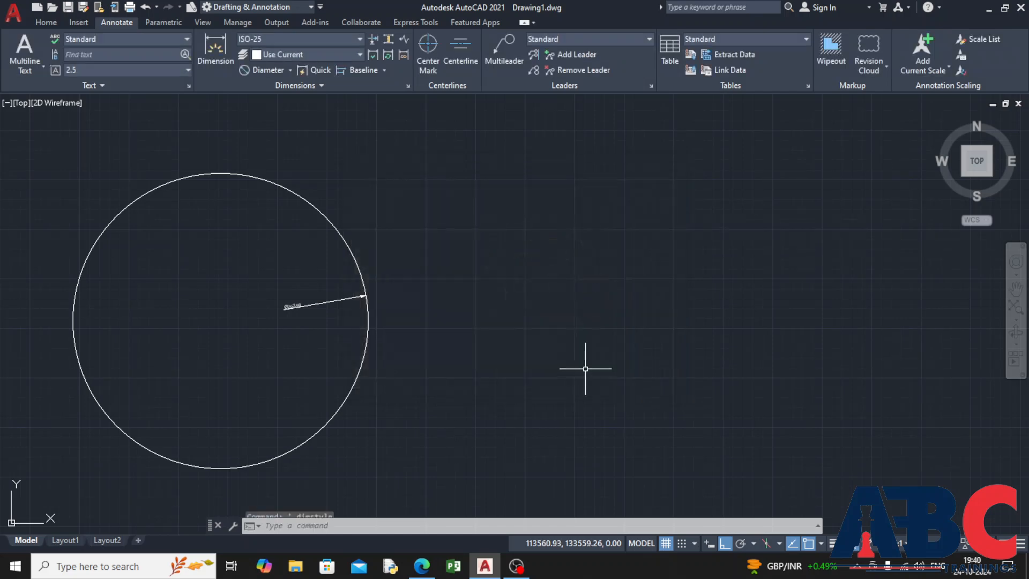
Erase the rectangle, the circle and all their dimensions from the drawing.
scroll(279, 308, up, 5)
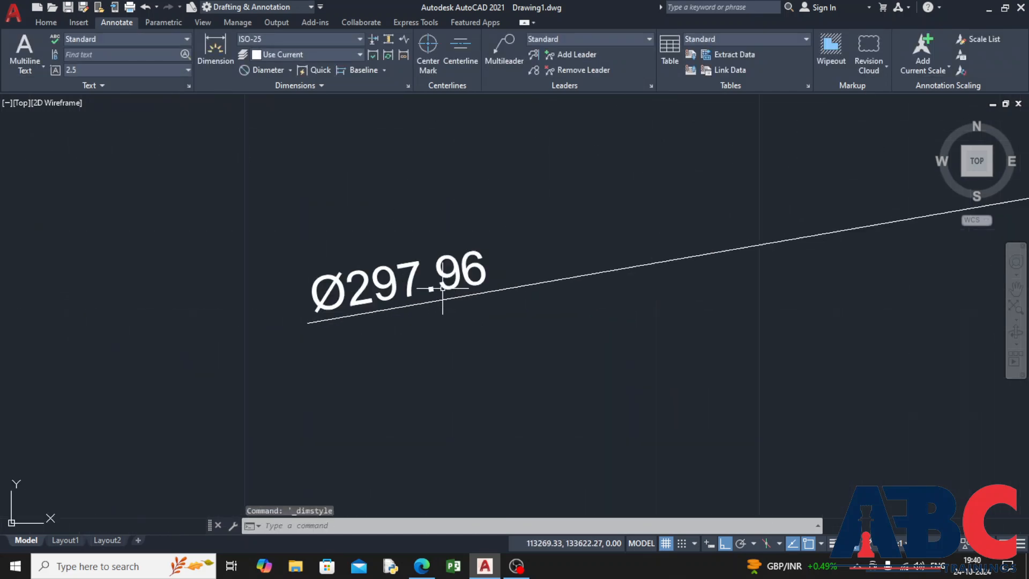
scroll(417, 307, down, 2)
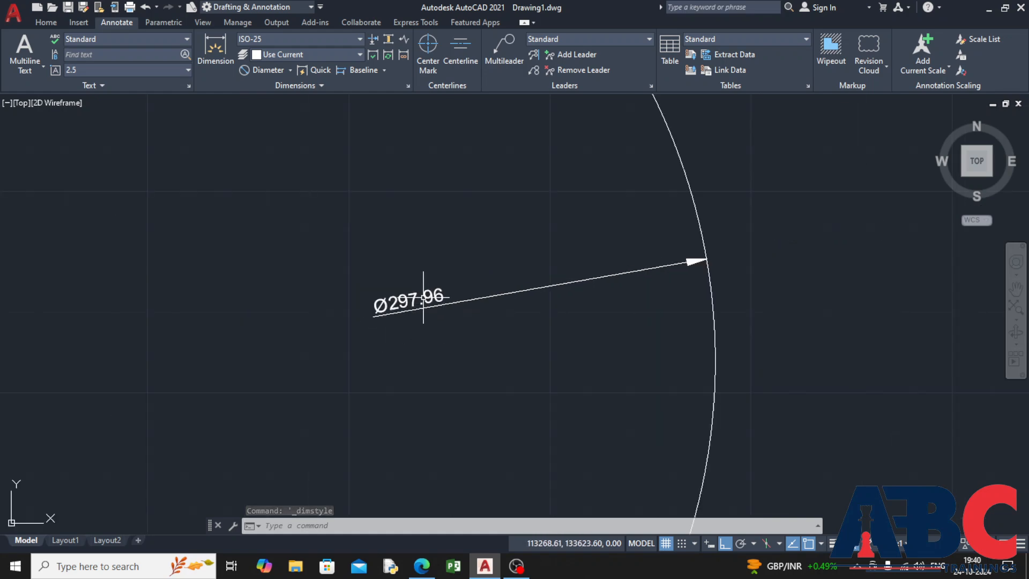
scroll(418, 305, down, 5)
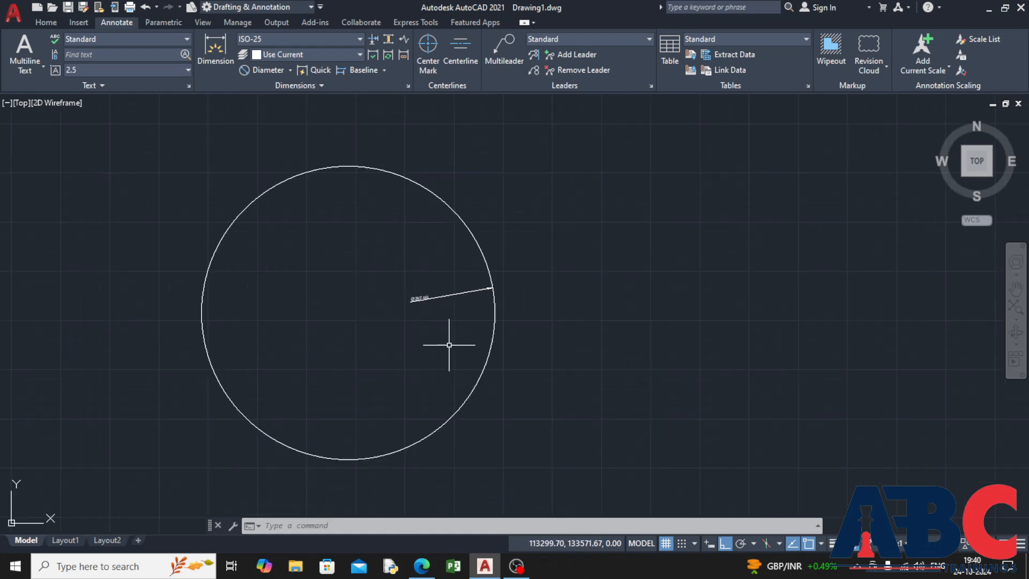
scroll(504, 322, down, 8)
scroll(498, 320, up, 4)
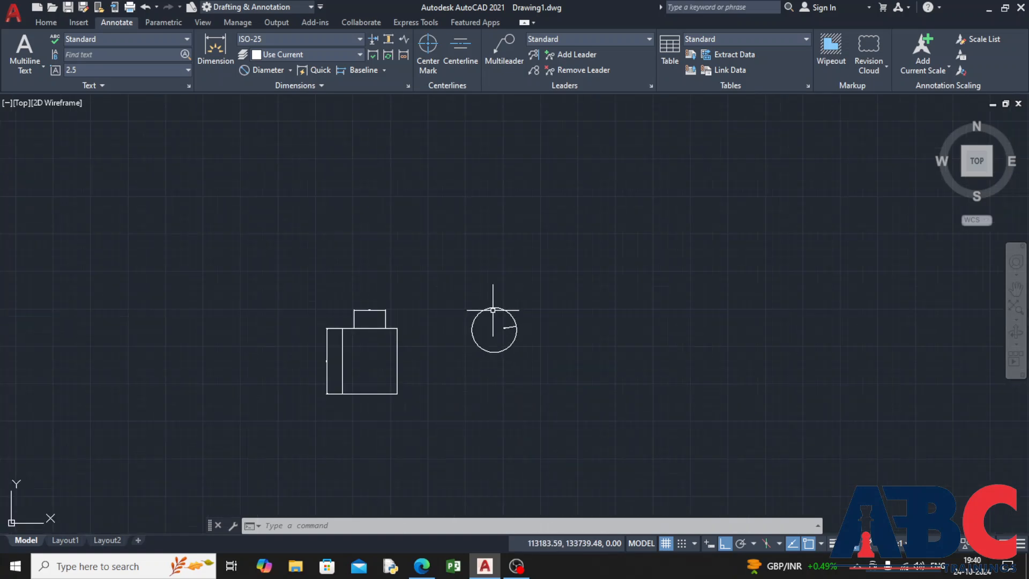
click(573, 451)
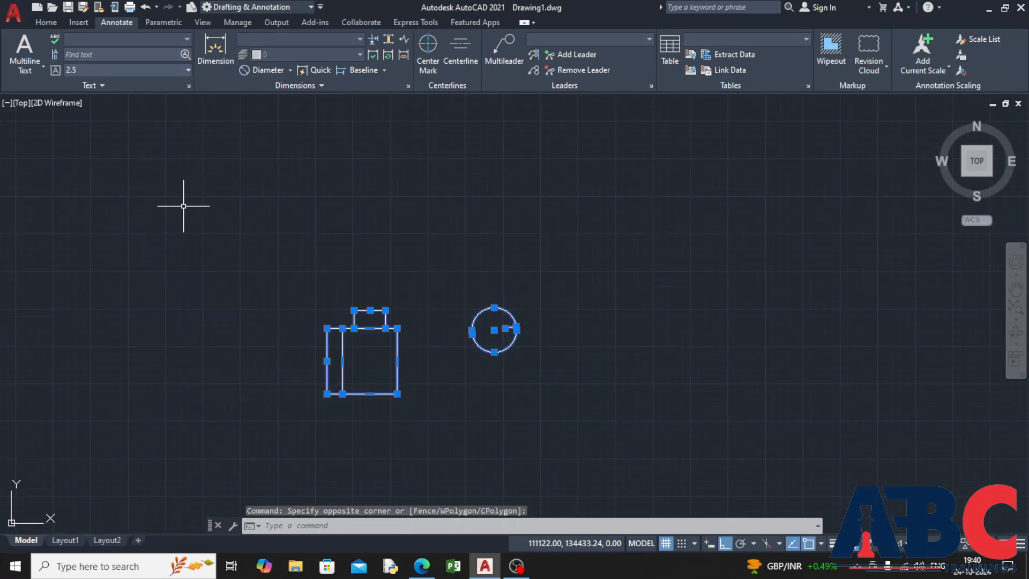
key(Delete)
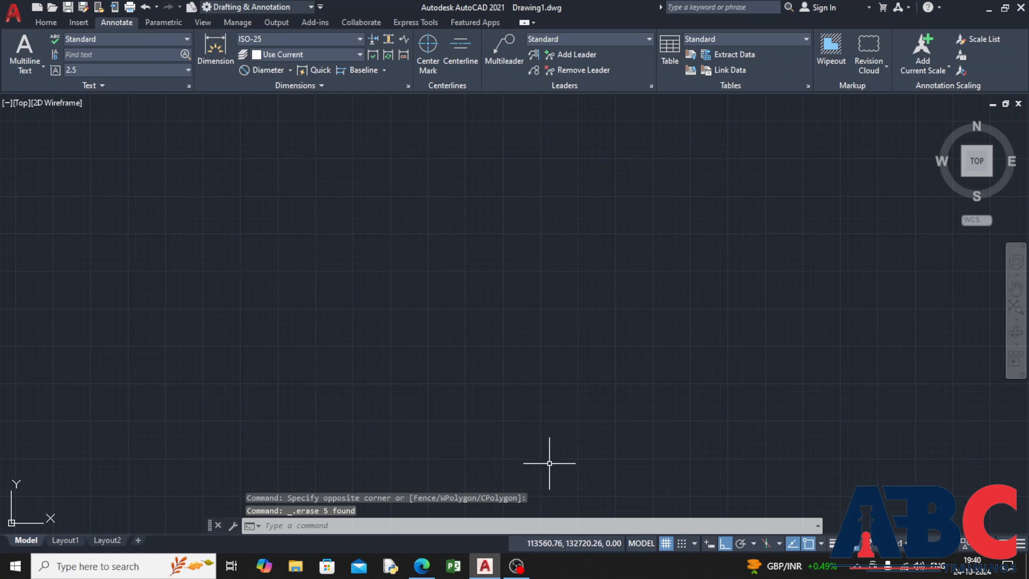